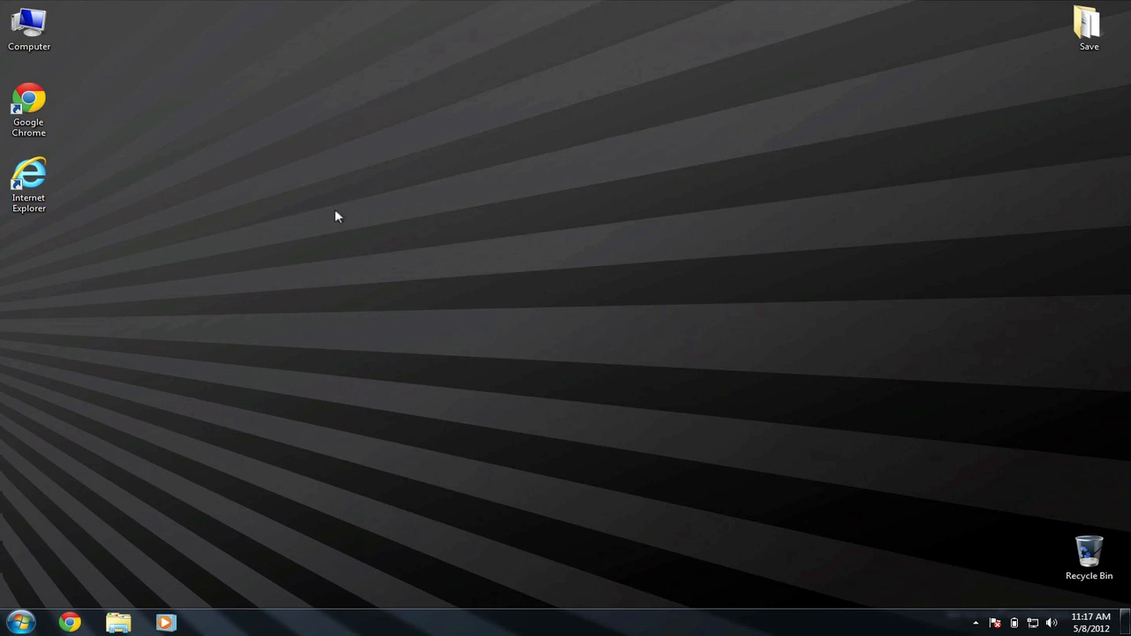
Launch Internet Explorer from its desktop icon
double_click(38, 190)
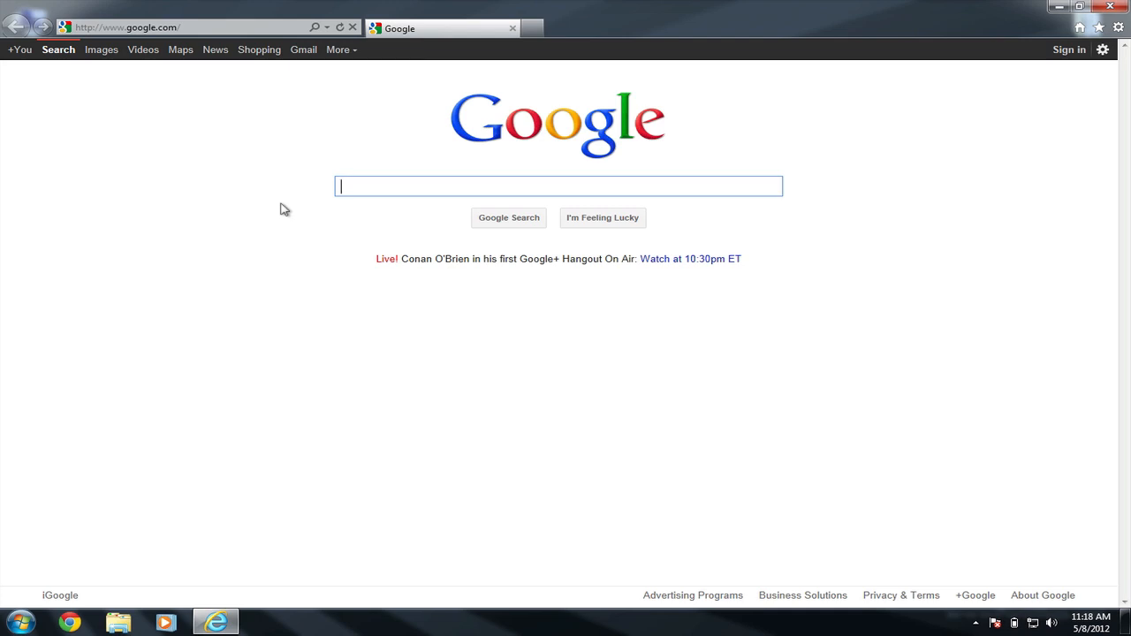
click(193, 28)
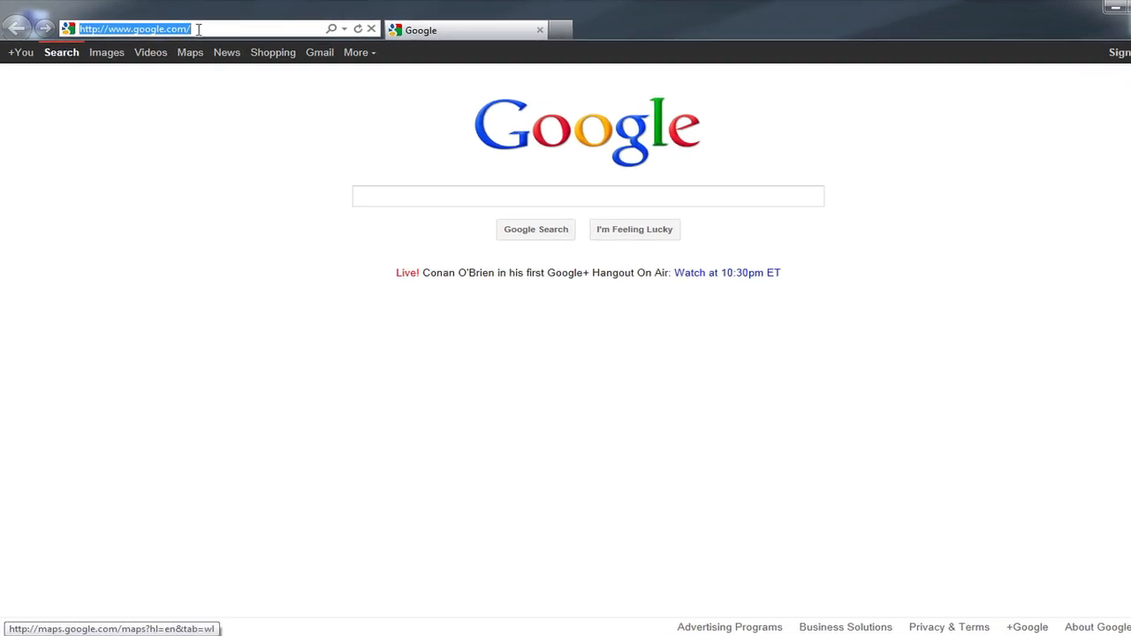
click(199, 29)
drag(204, 29, 72, 30)
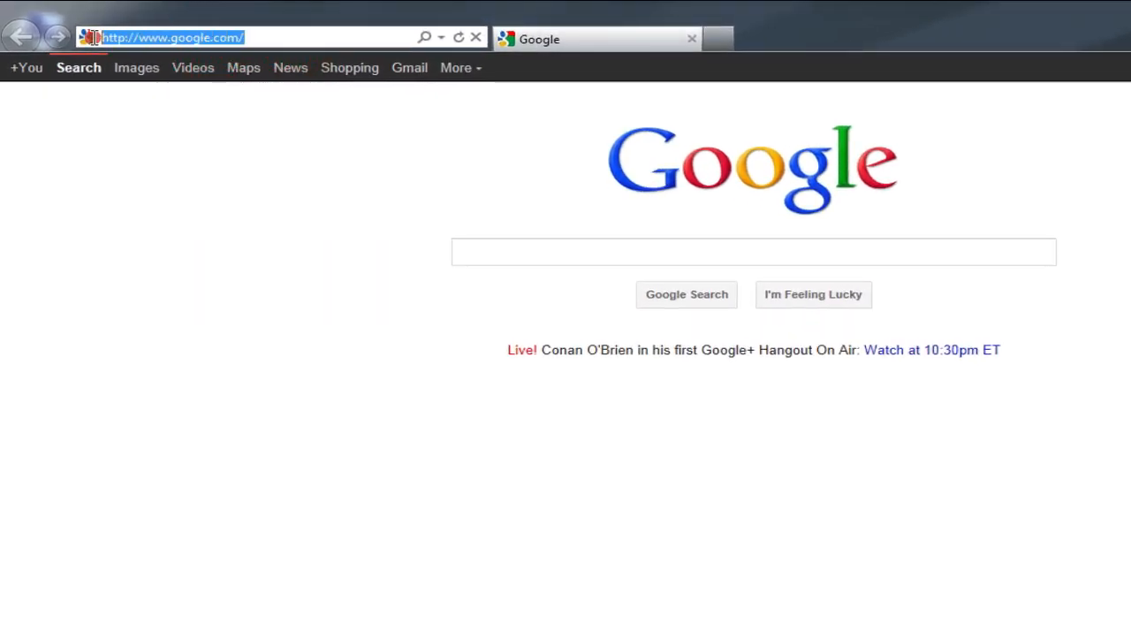
key(BackSpace)
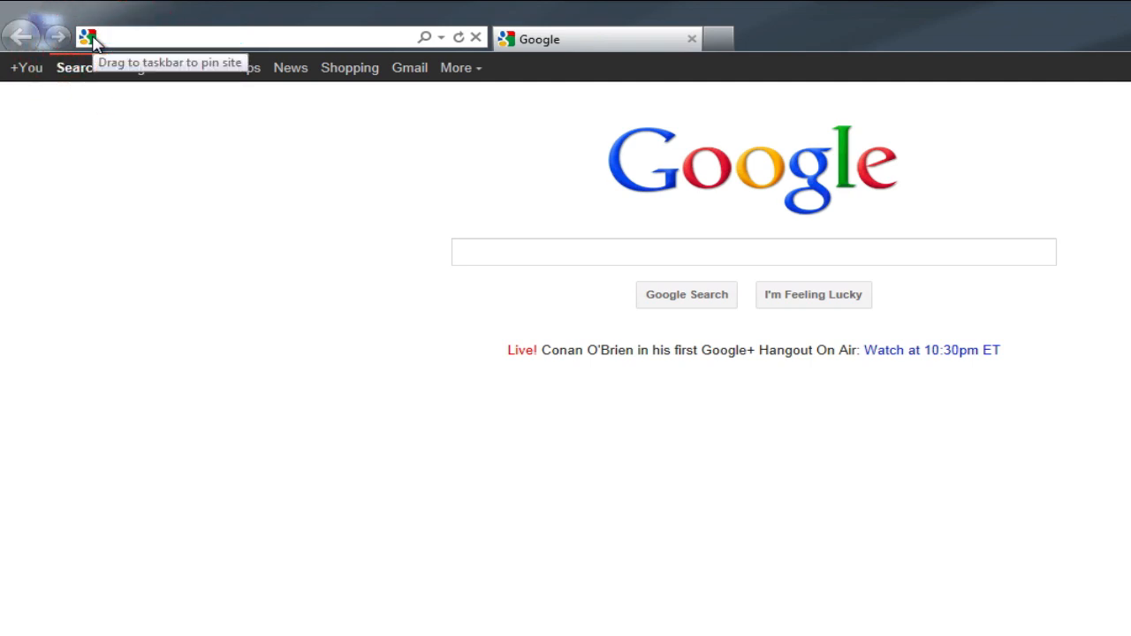
text(www)
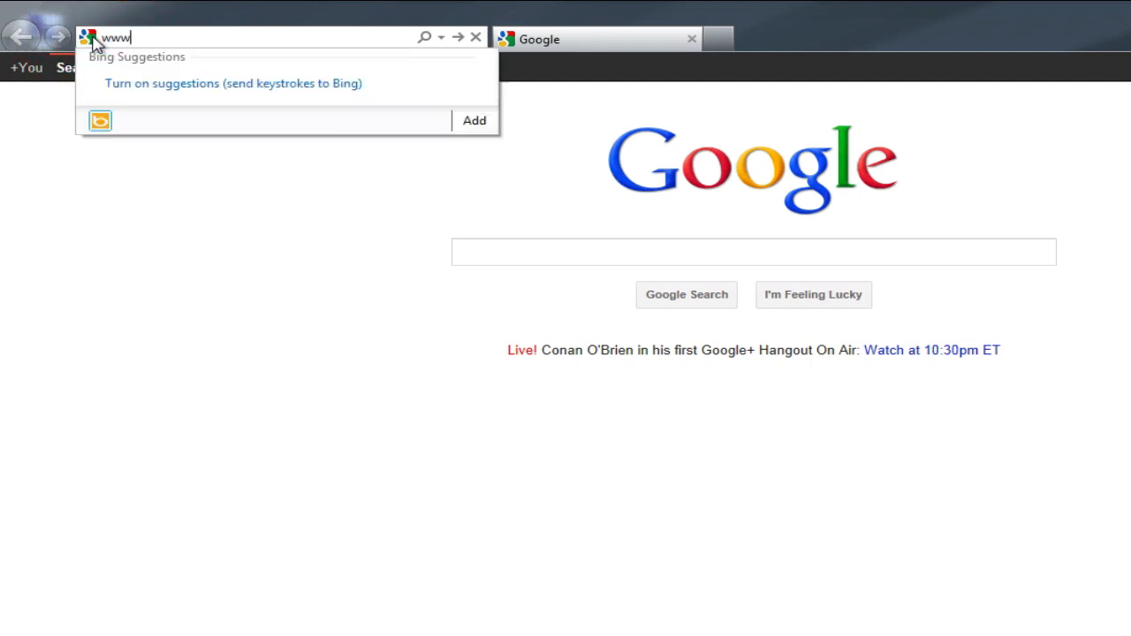
text(.gmetrix.)
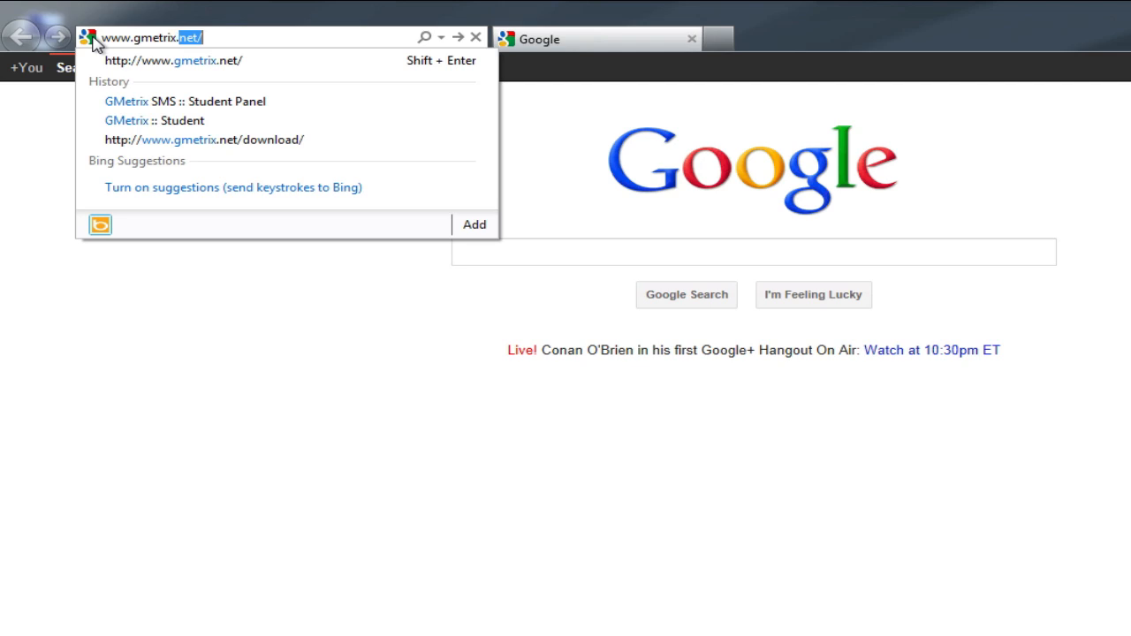
text(net)
key(Return)
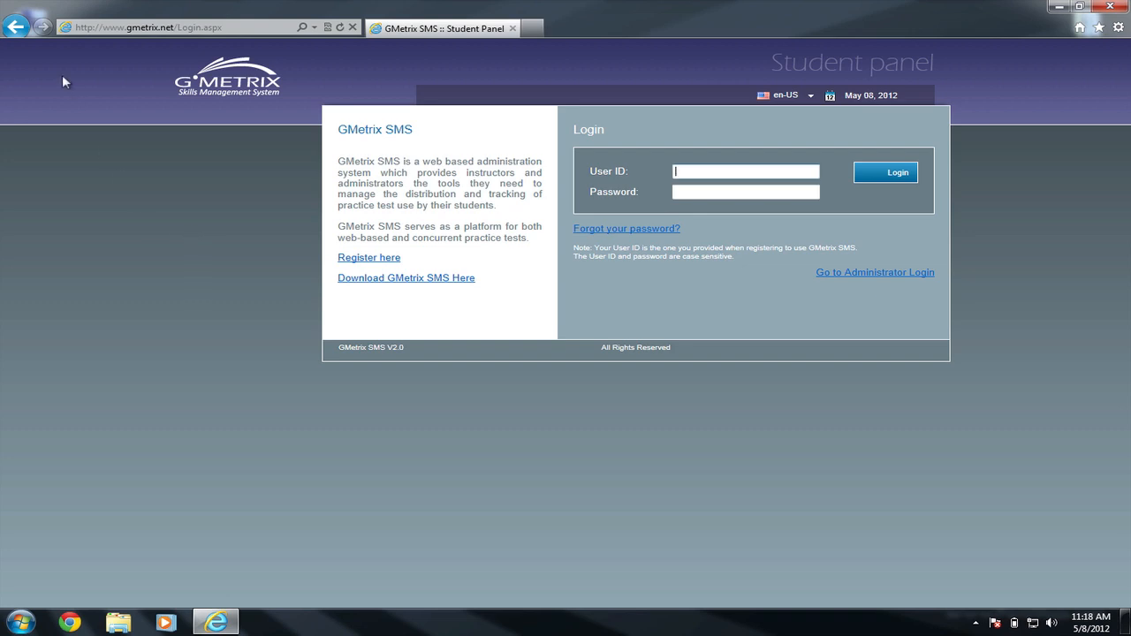
click(16, 27)
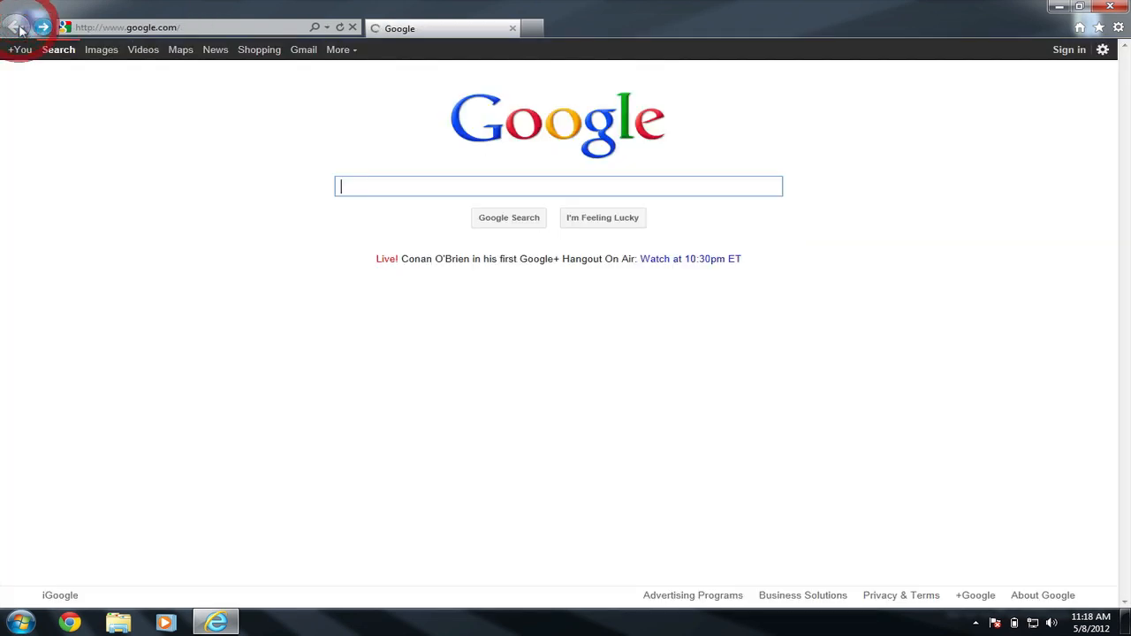
Search Google for 'gmetrix' and open the 'GMetrix SMS :: Student Panel' result
click(380, 182)
text(g)
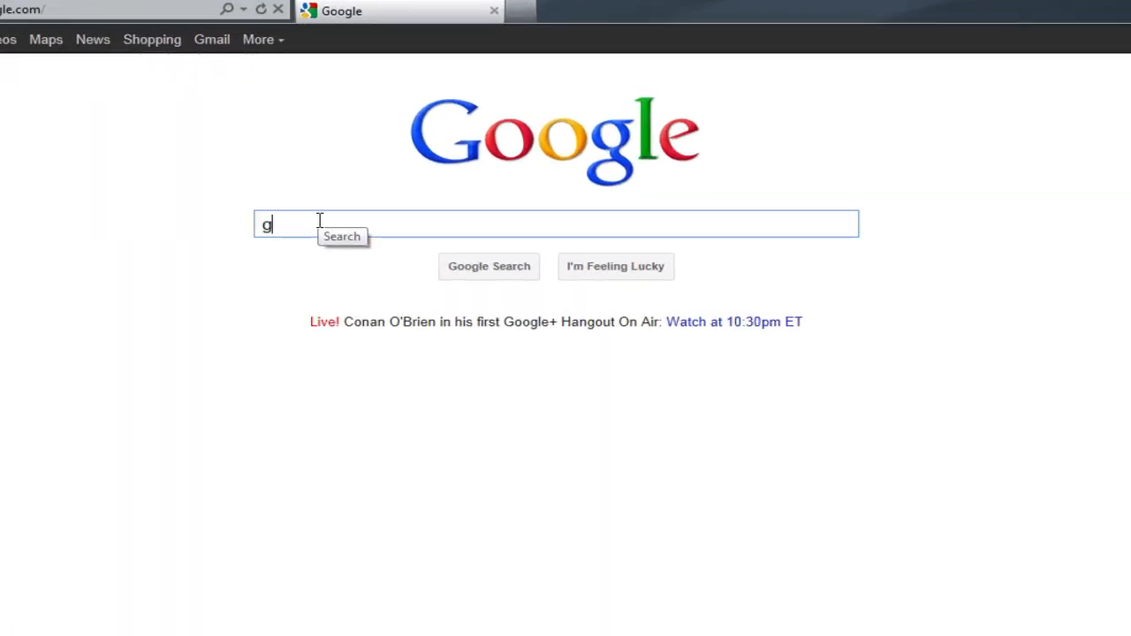
text(metrix)
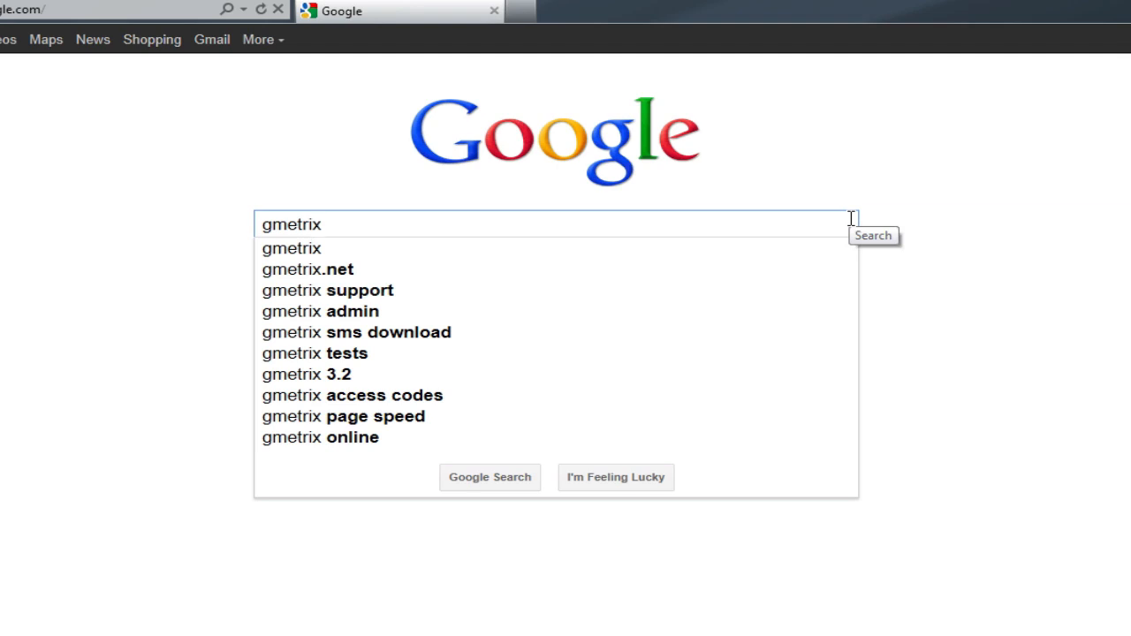
key(Return)
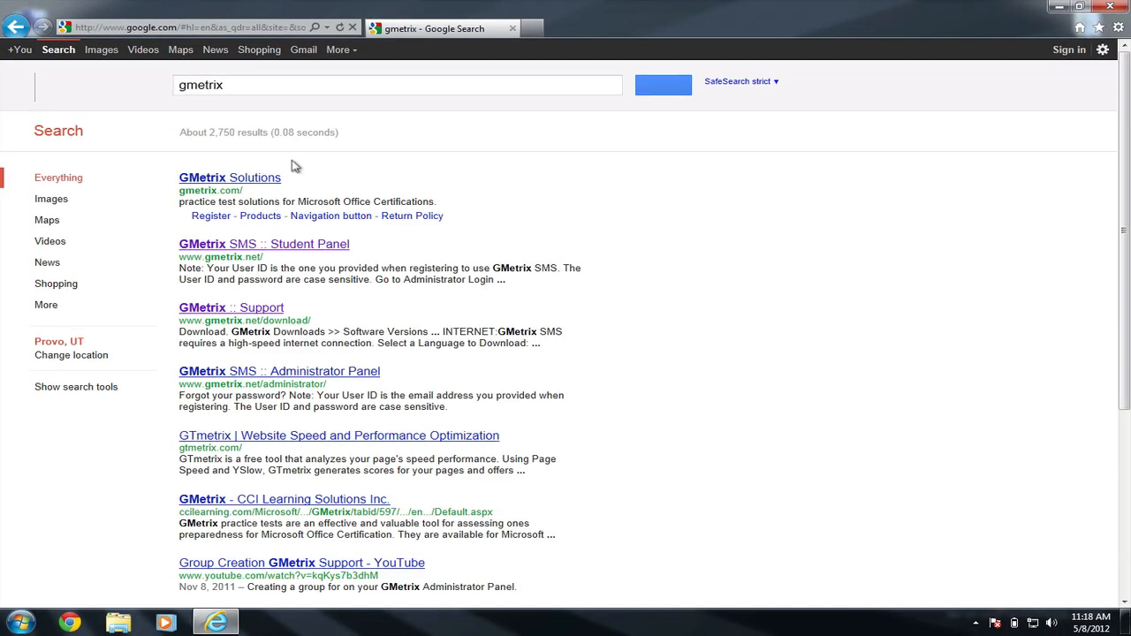
click(284, 251)
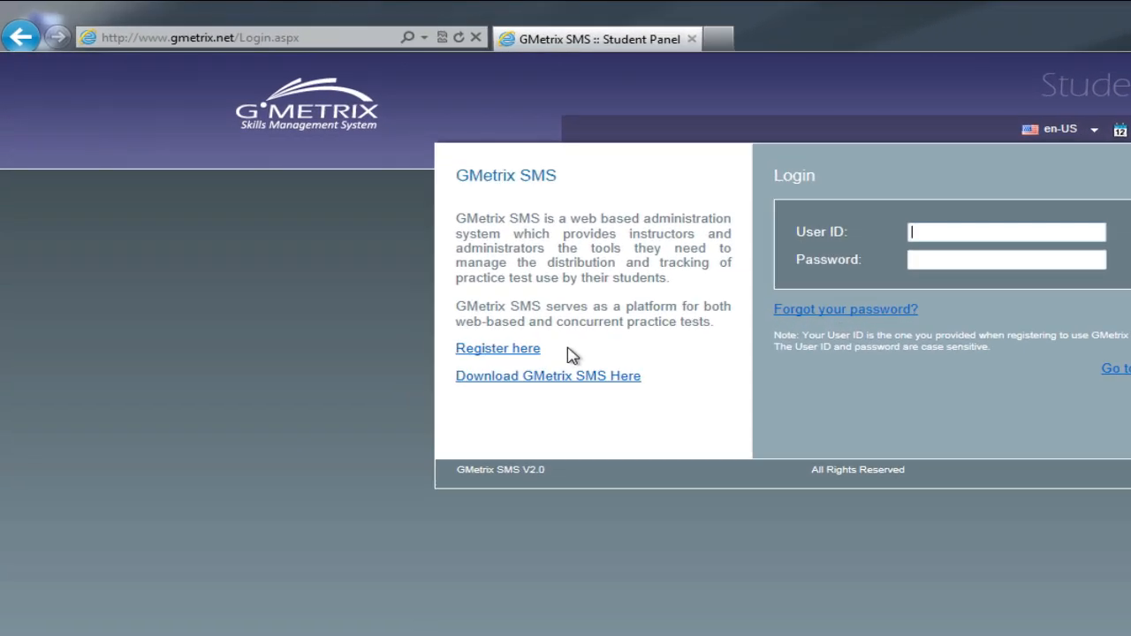
Open the student registration form and choose USA as country and Utah as state
click(511, 351)
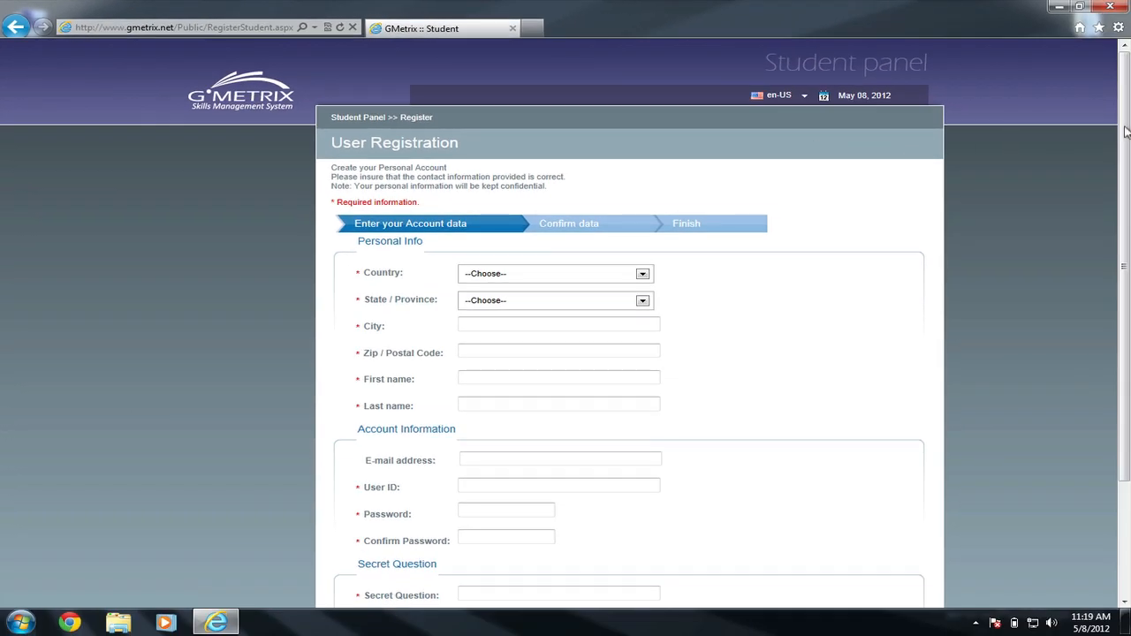
drag(1126, 131, 1125, 209)
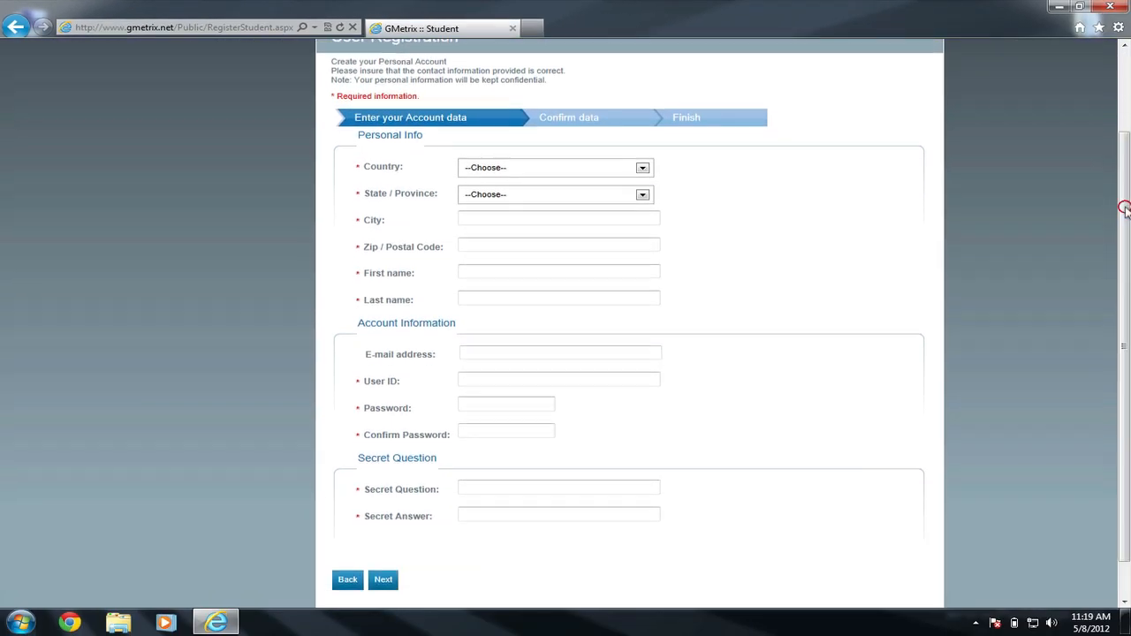
click(642, 169)
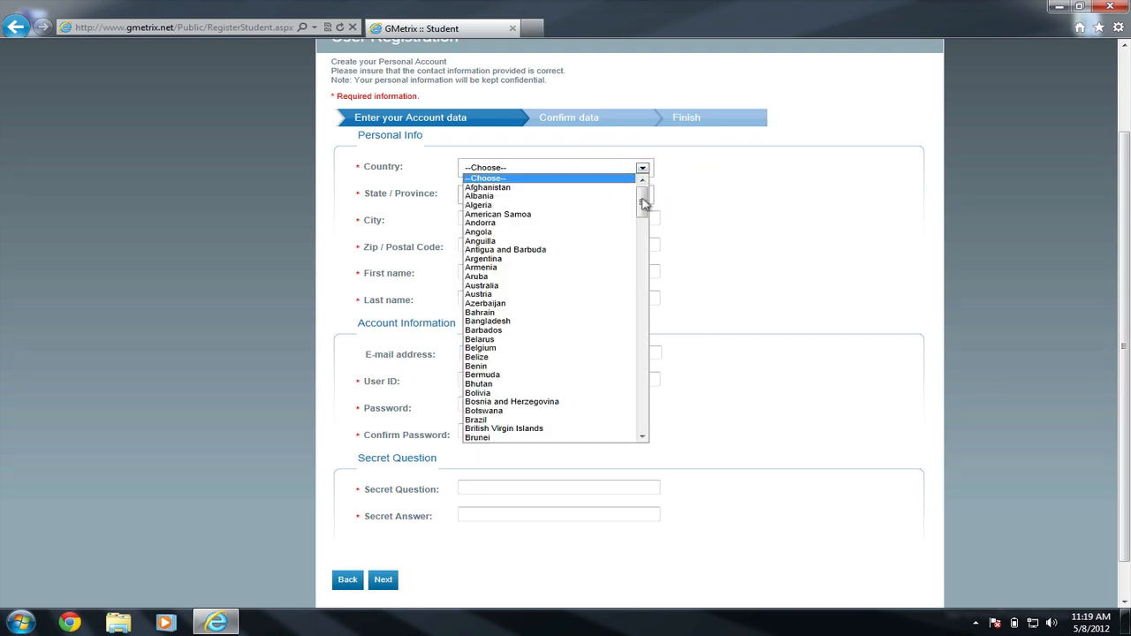
drag(642, 188, 641, 398)
click(579, 429)
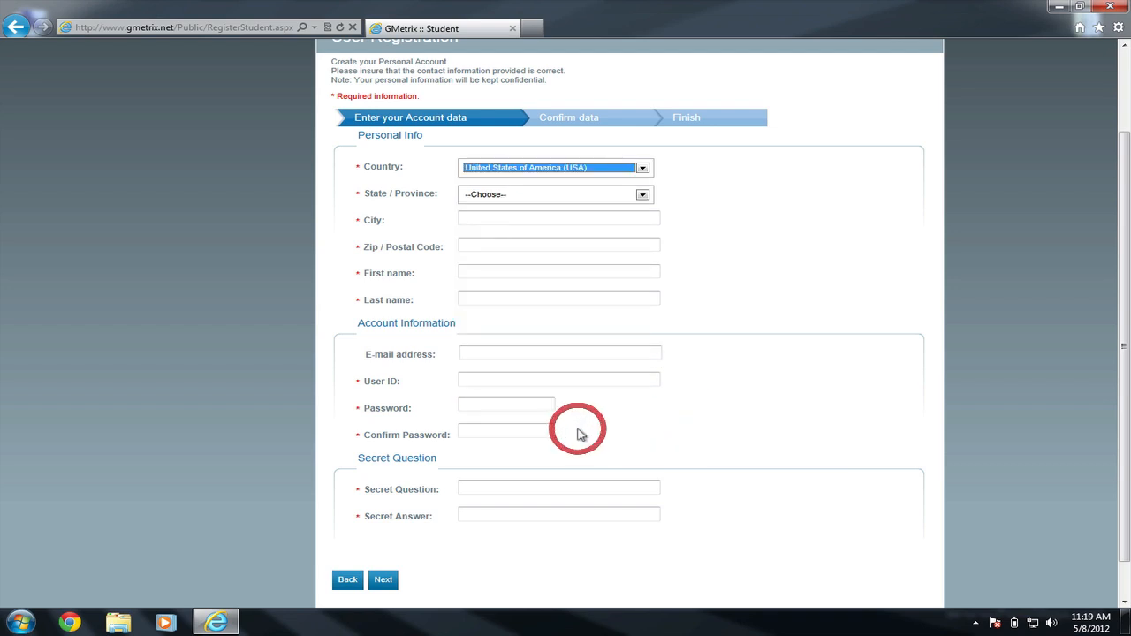
click(640, 194)
key(u)
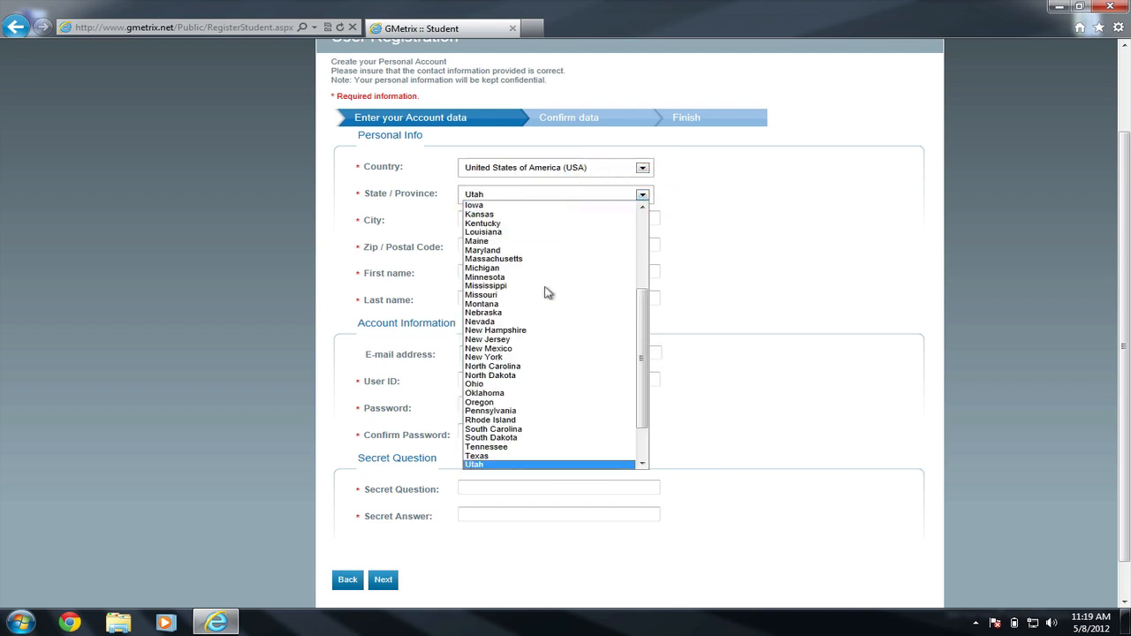
click(477, 464)
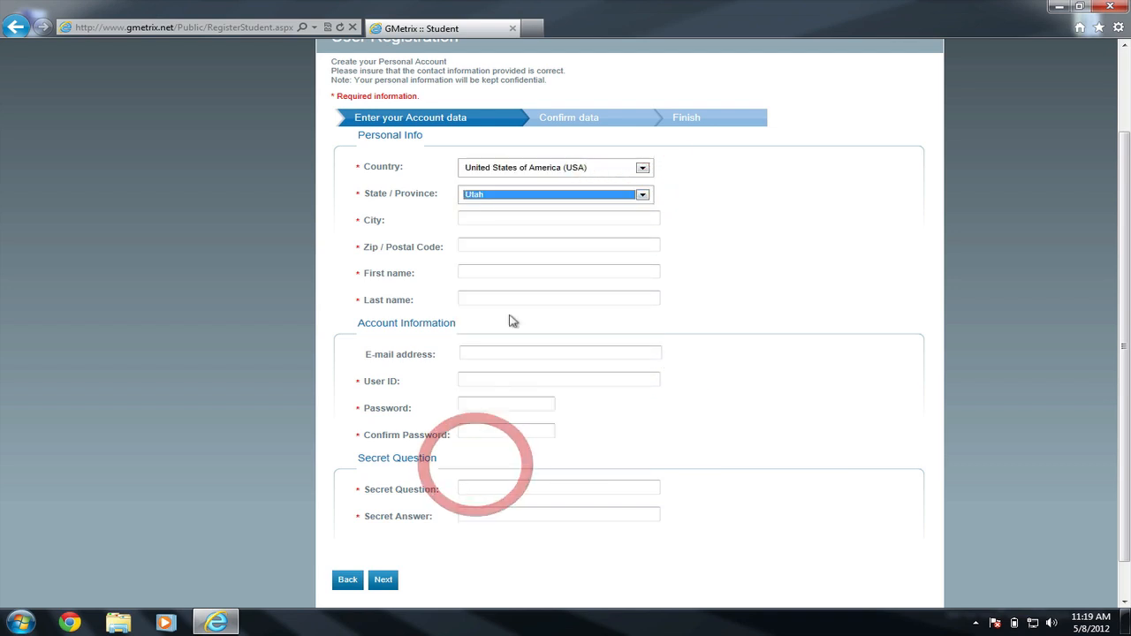
Fill in the city, zip code, and the student's first and last name
click(507, 220)
text(Orem)
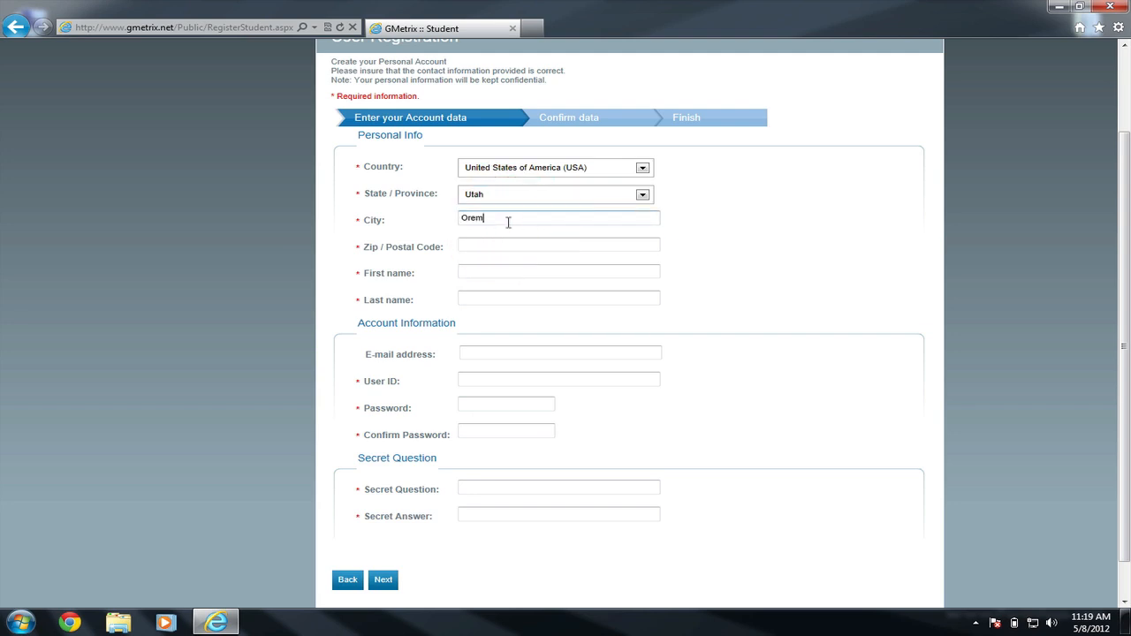
key(Tab)
text(84058)
key(Tab)
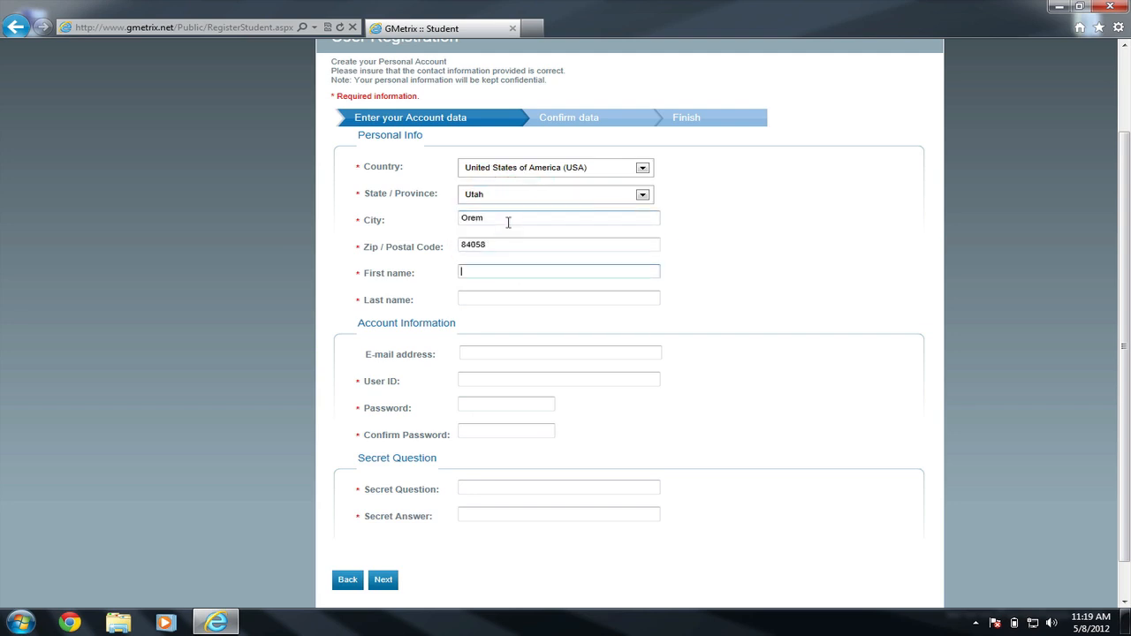
text(John)
key(Tab)
text(Doe)
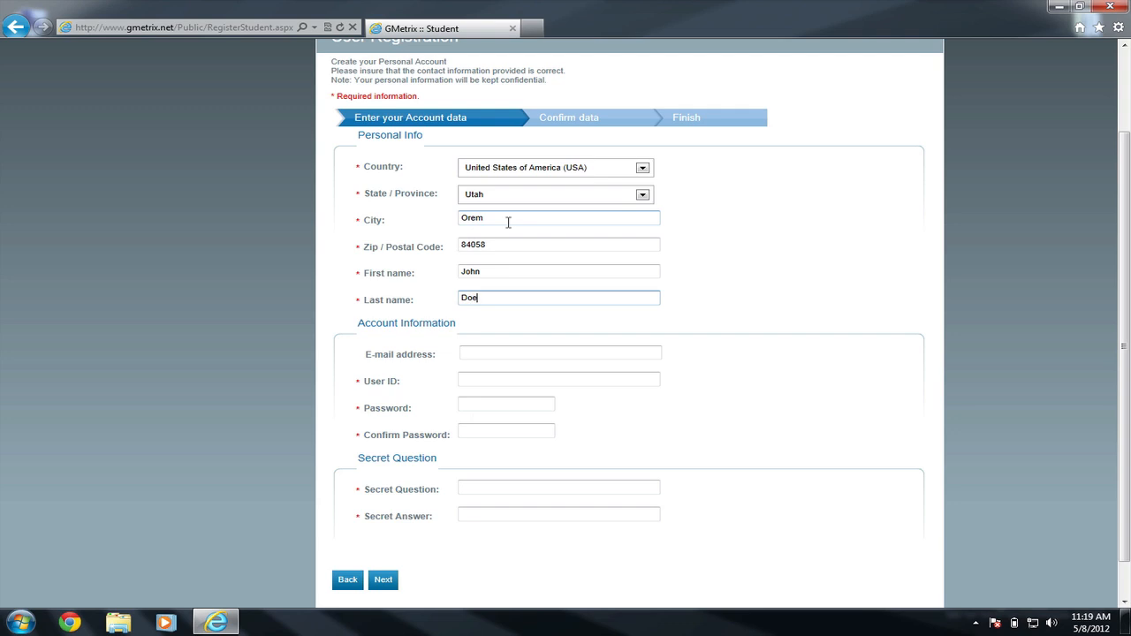
click(522, 350)
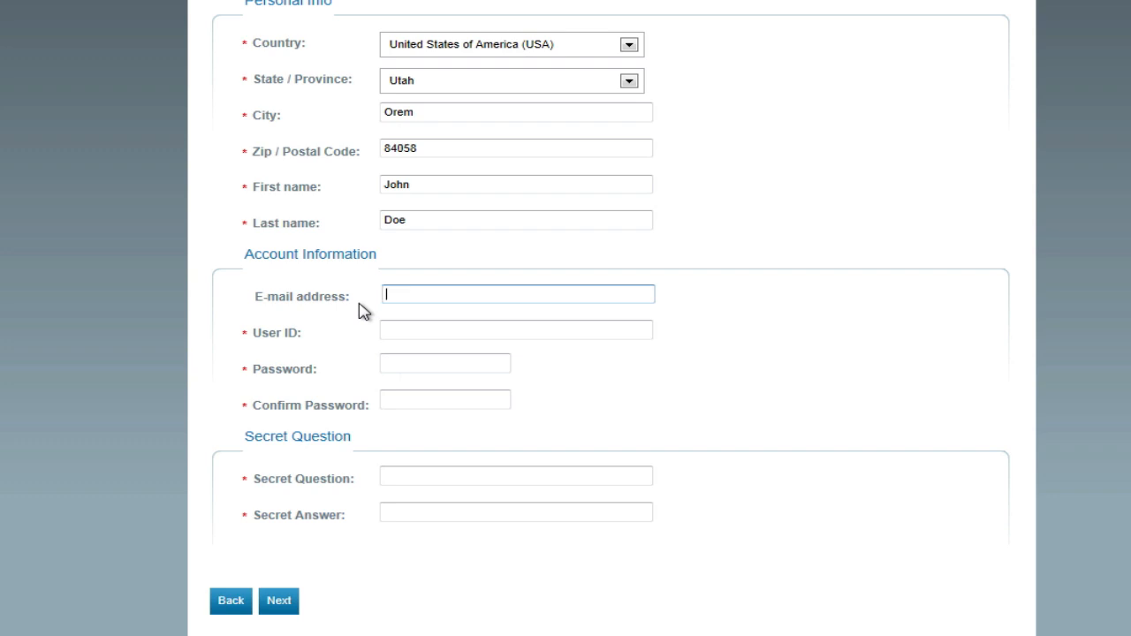
Enter the student's e-mail address as e-mail and User ID, and set and confirm the account password
click(425, 297)
click(446, 321)
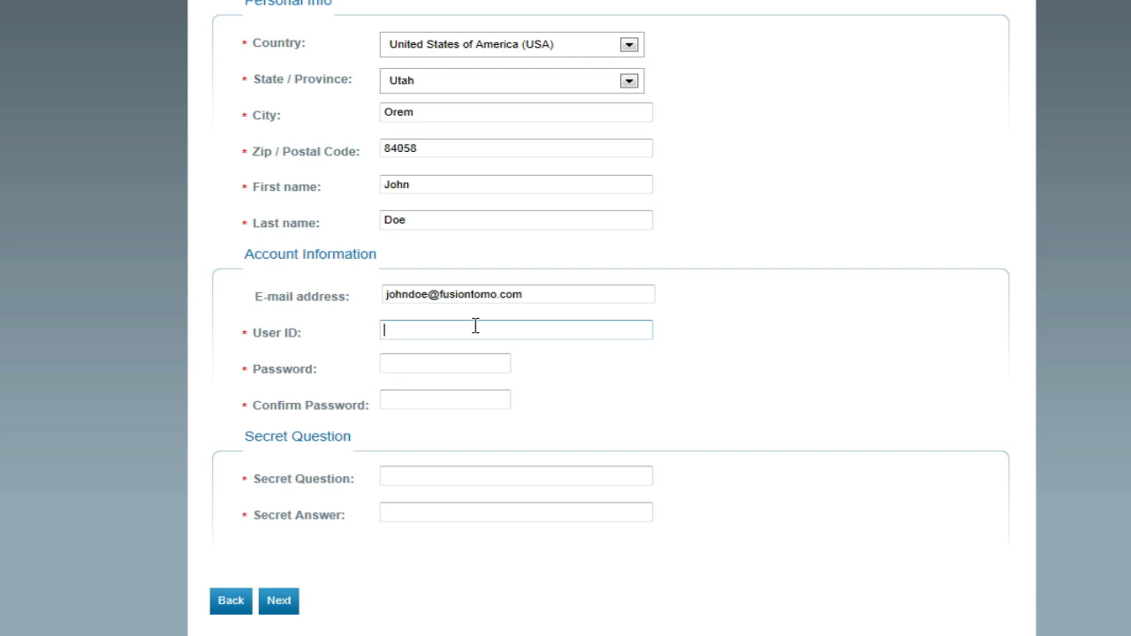
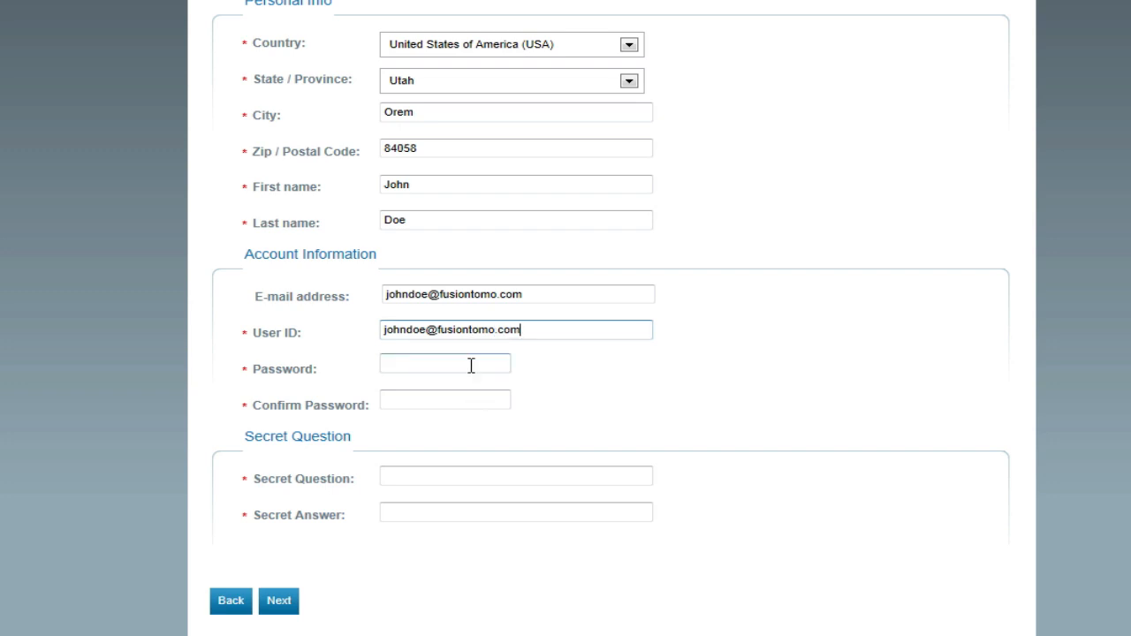
click(471, 364)
text(password12)
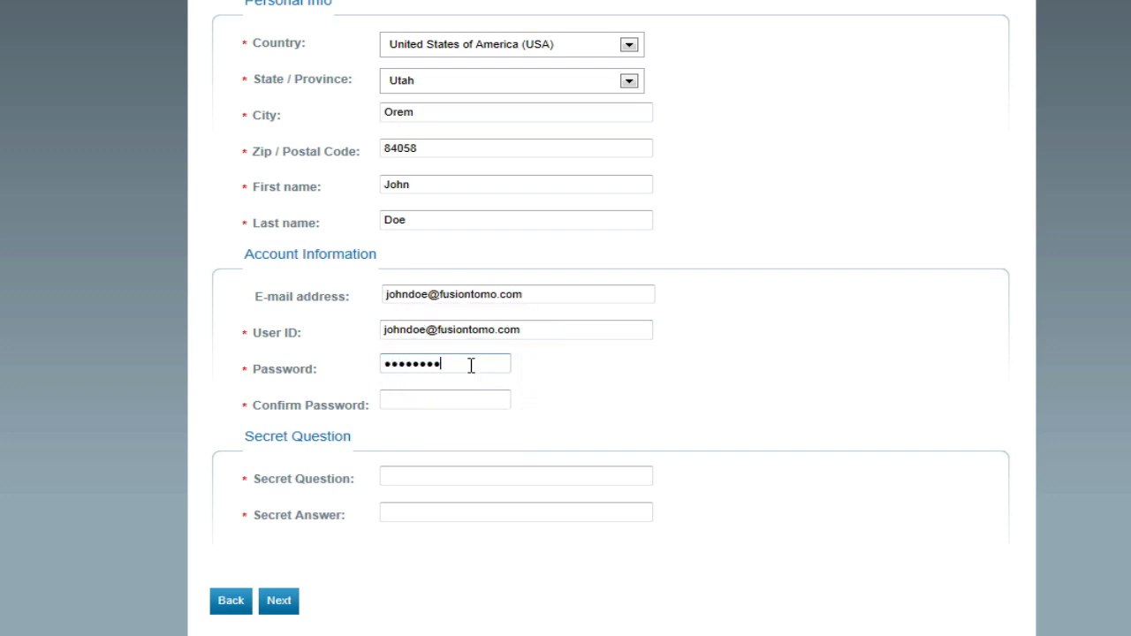
click(449, 404)
text(password12)
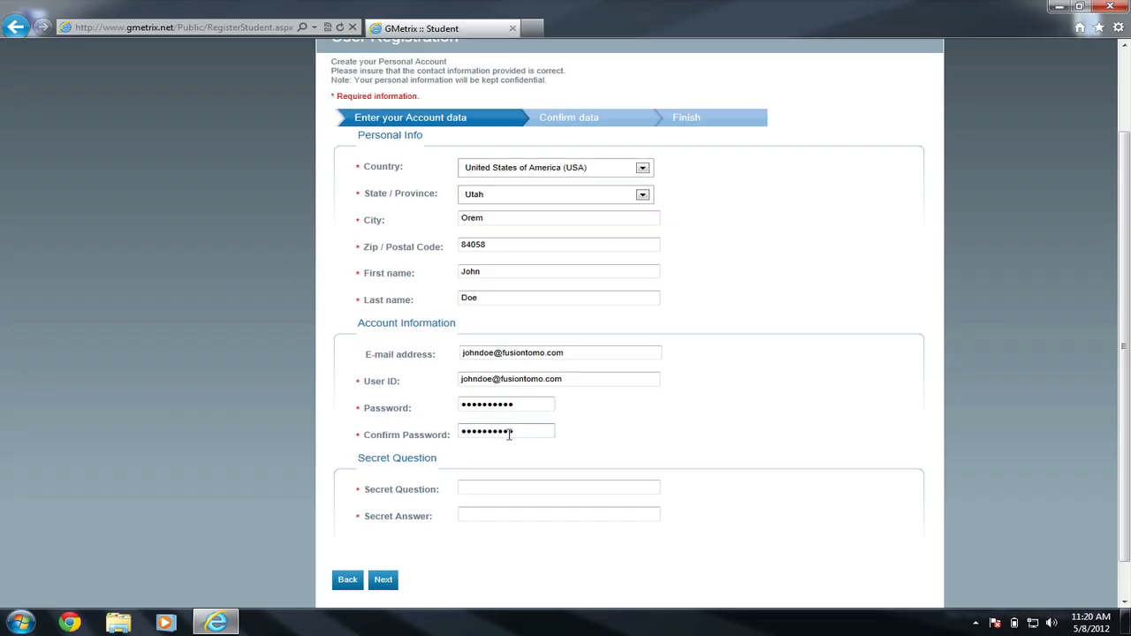
Set the secret question 'What is the password?' with its answer, then advance to Confirm data
click(531, 482)
text(What is the password?)
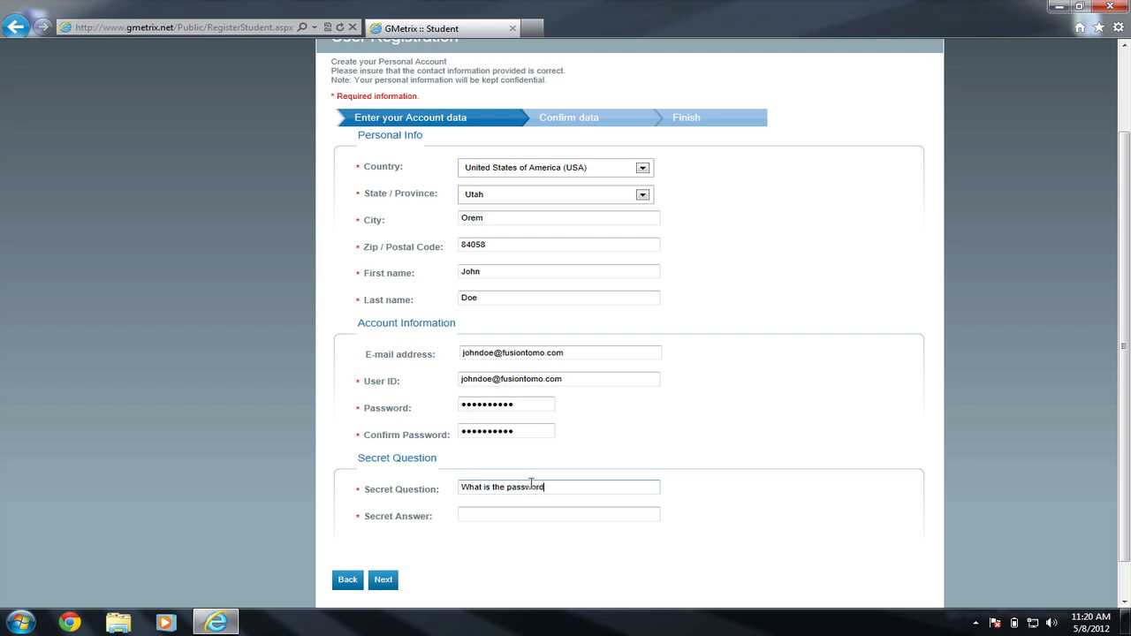
click(516, 520)
text(I remember!)
click(504, 542)
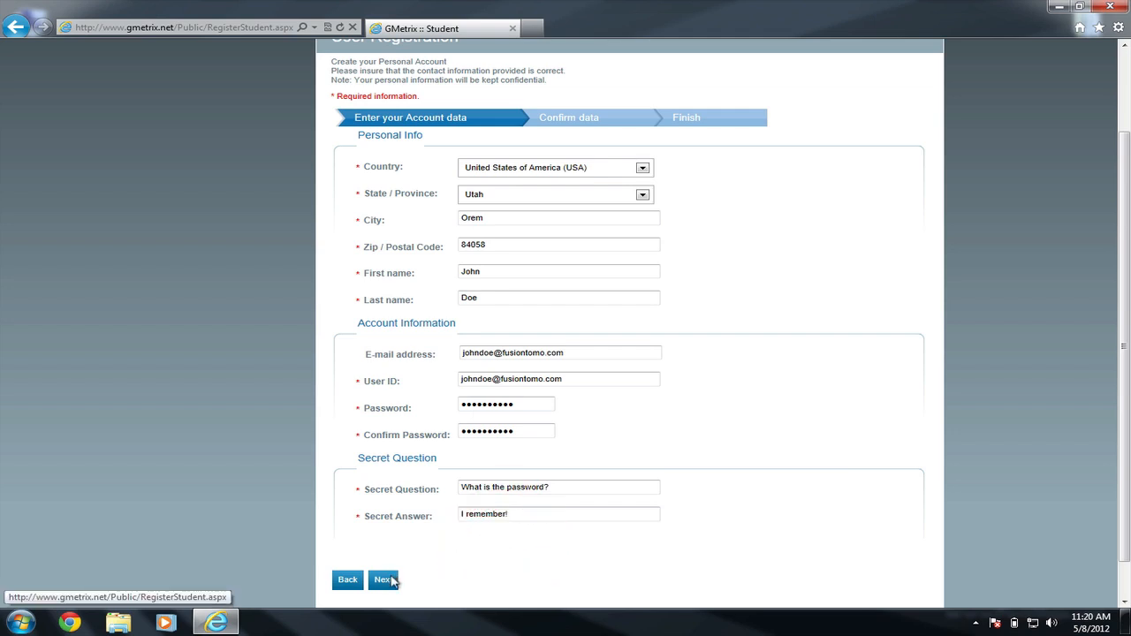
click(385, 579)
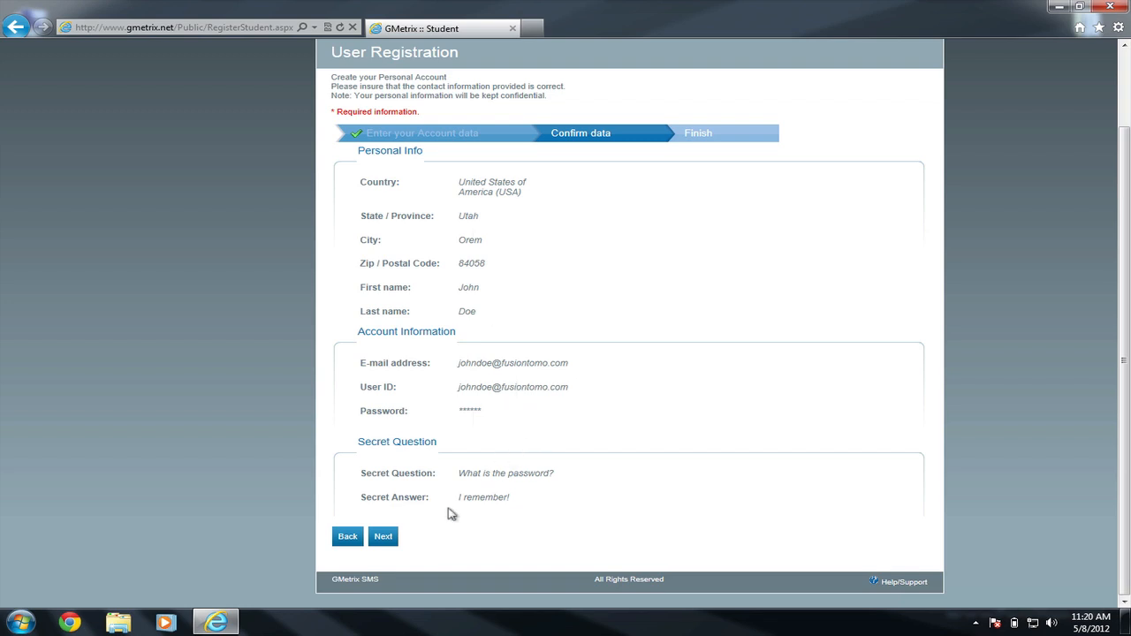
Confirm the registration data to save the account, then return to the login page
click(384, 536)
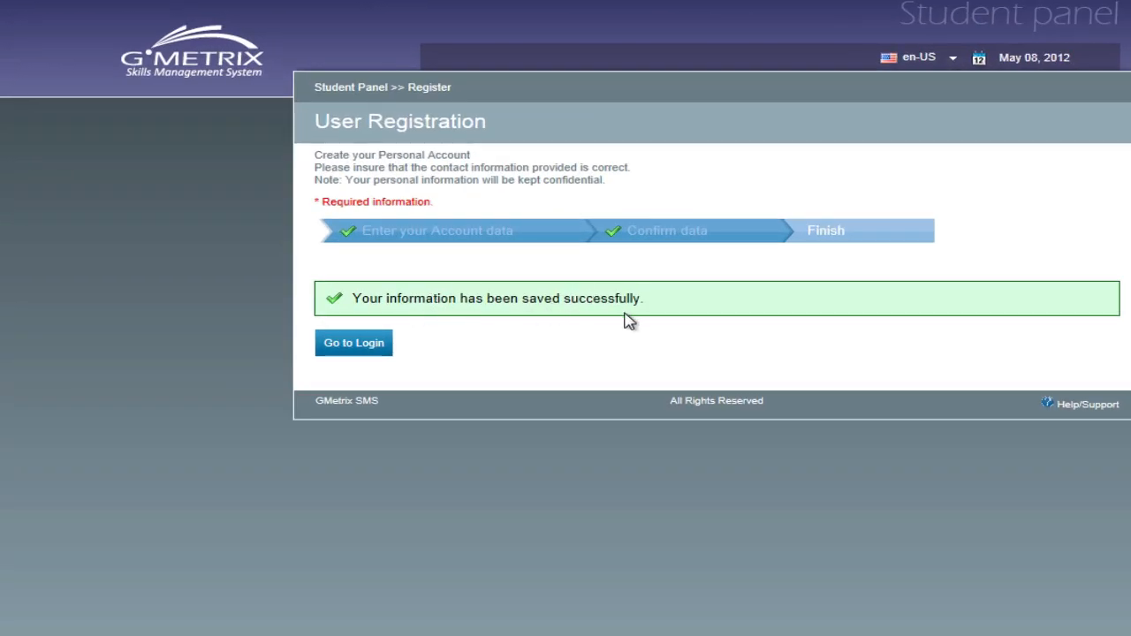
click(352, 348)
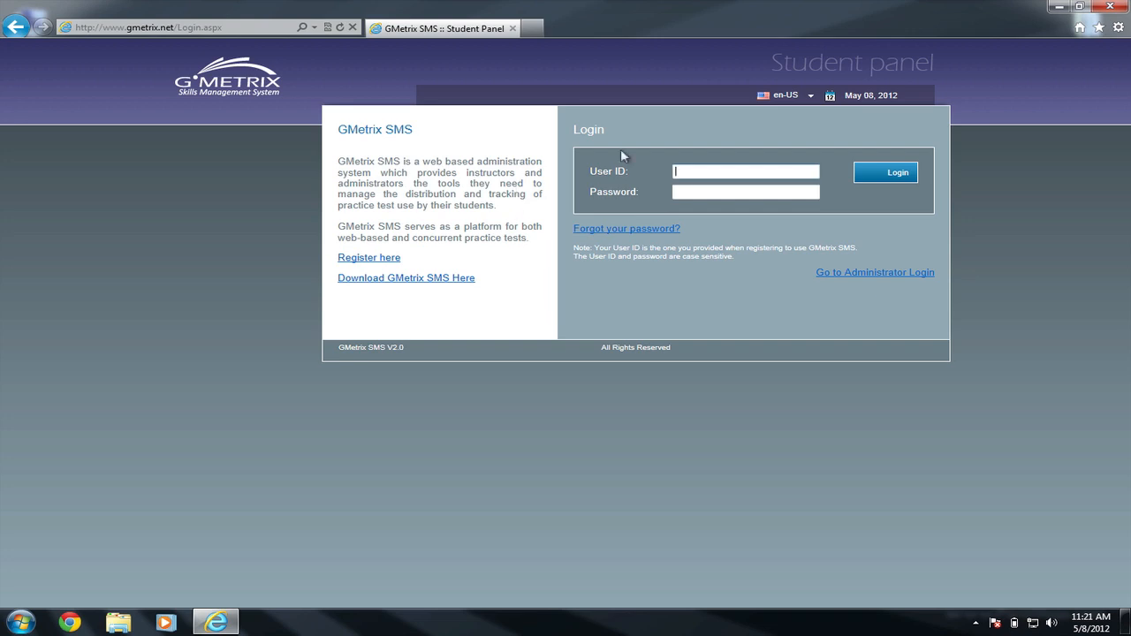
Go to the 'Download GMetrix SMS Here' page from the login screen
click(733, 174)
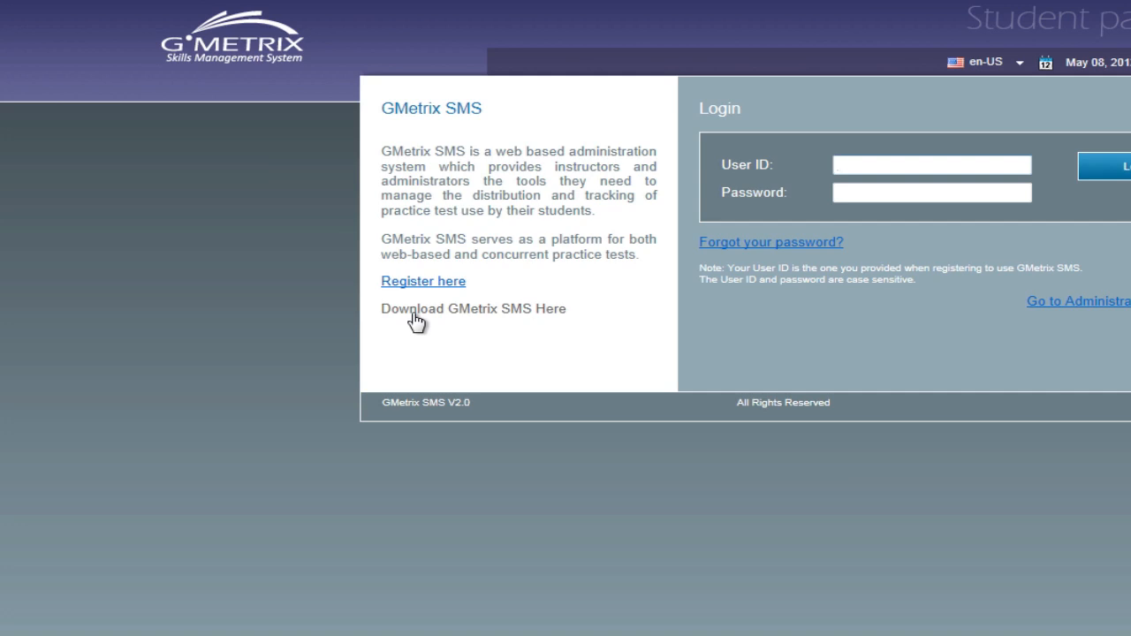
click(412, 316)
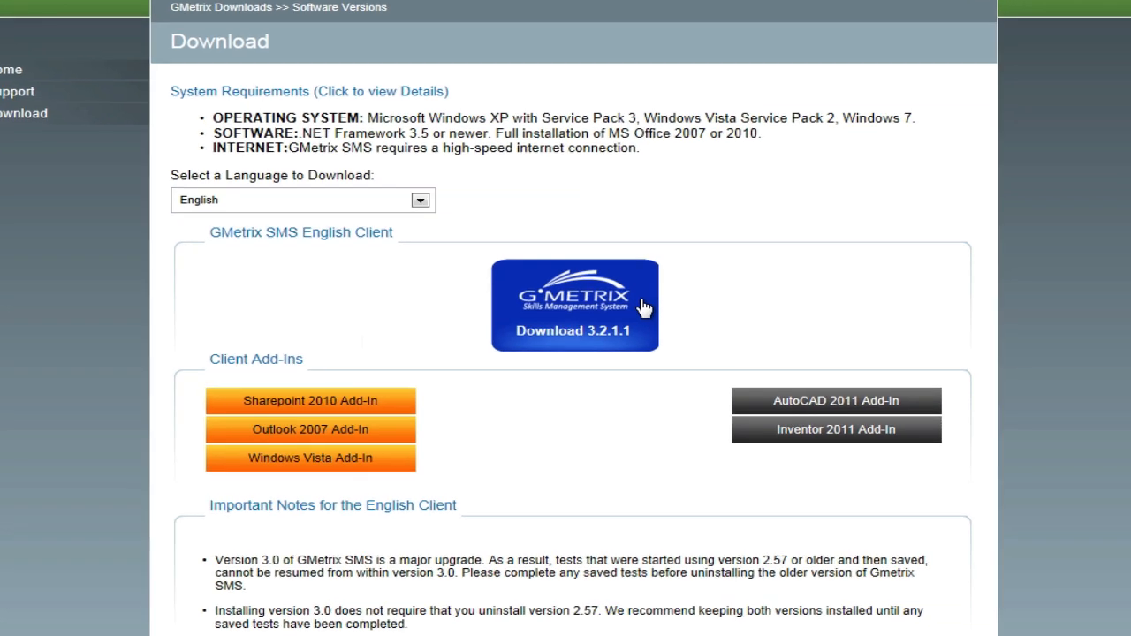
Download the GMetrix SMS 3.2.1.1 client installer and choose to run it
click(644, 306)
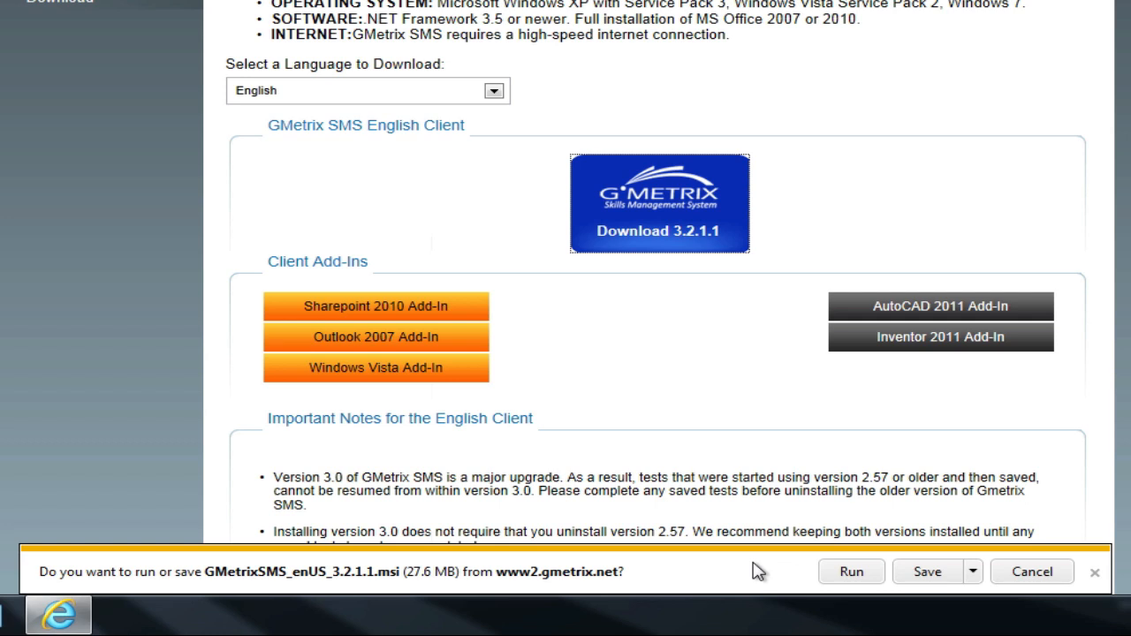
click(851, 573)
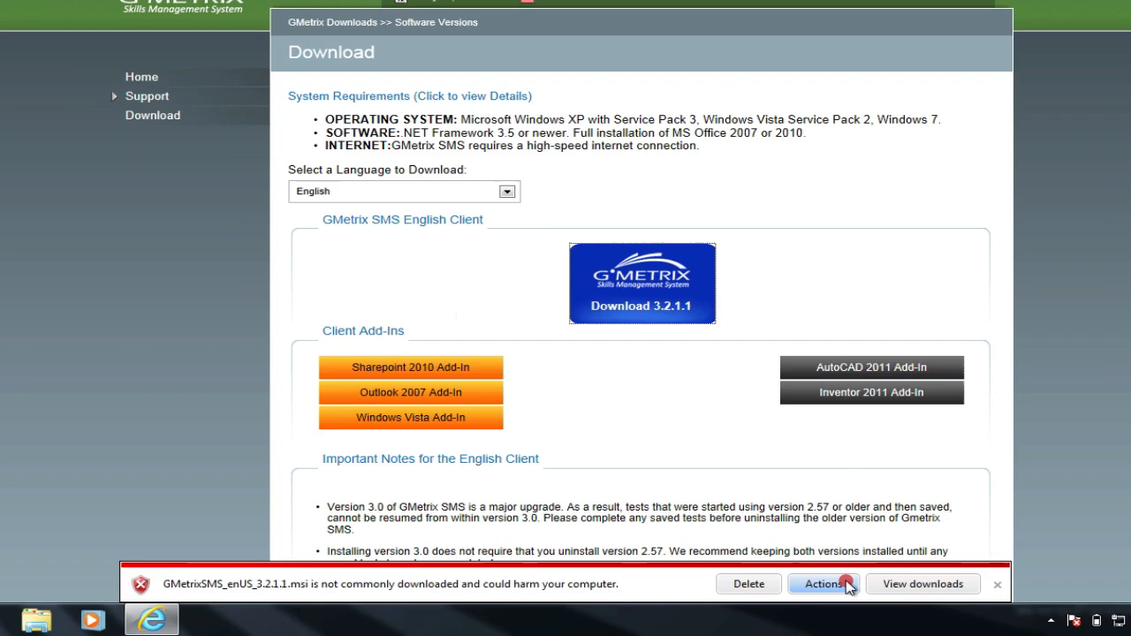
Override the SmartScreen warning with Run anyway to start the GMetrix SMS setup
click(897, 581)
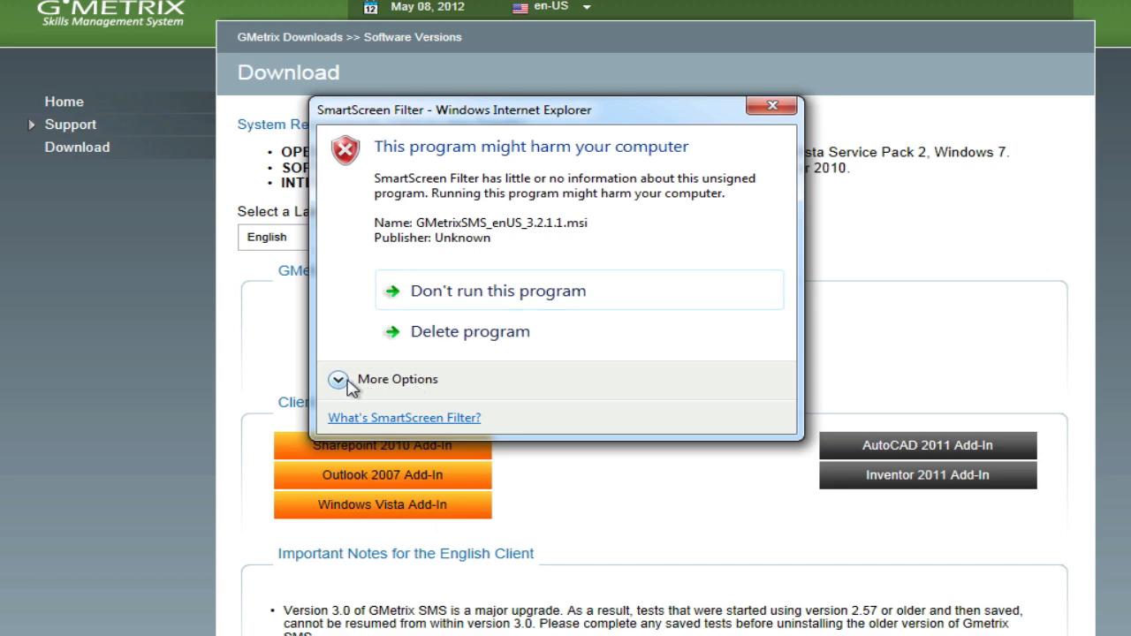
click(338, 380)
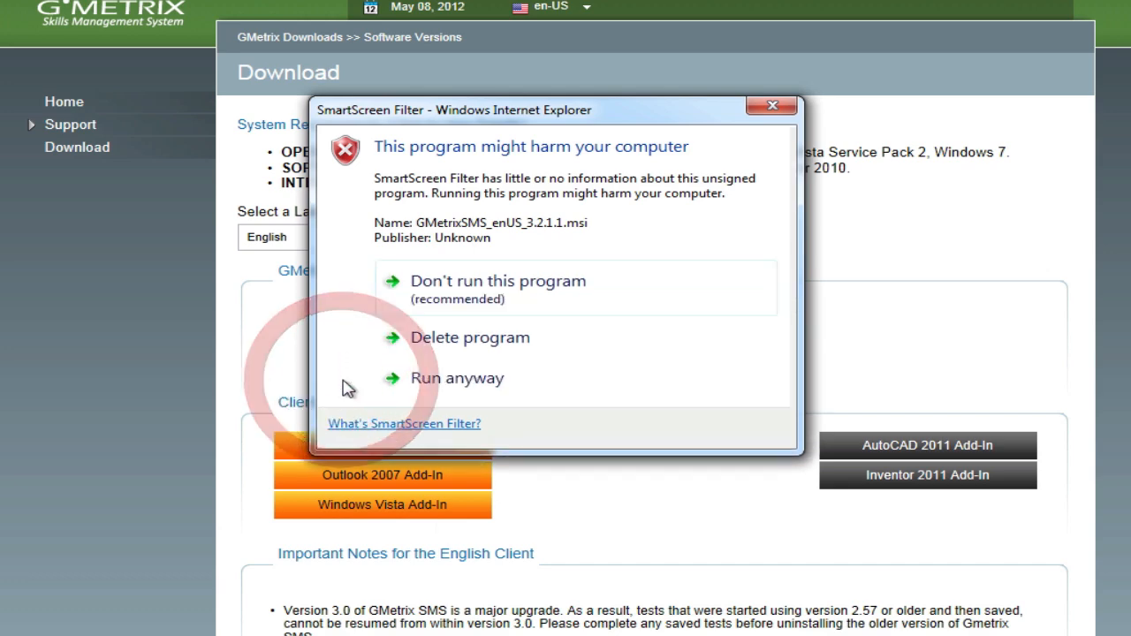
click(488, 386)
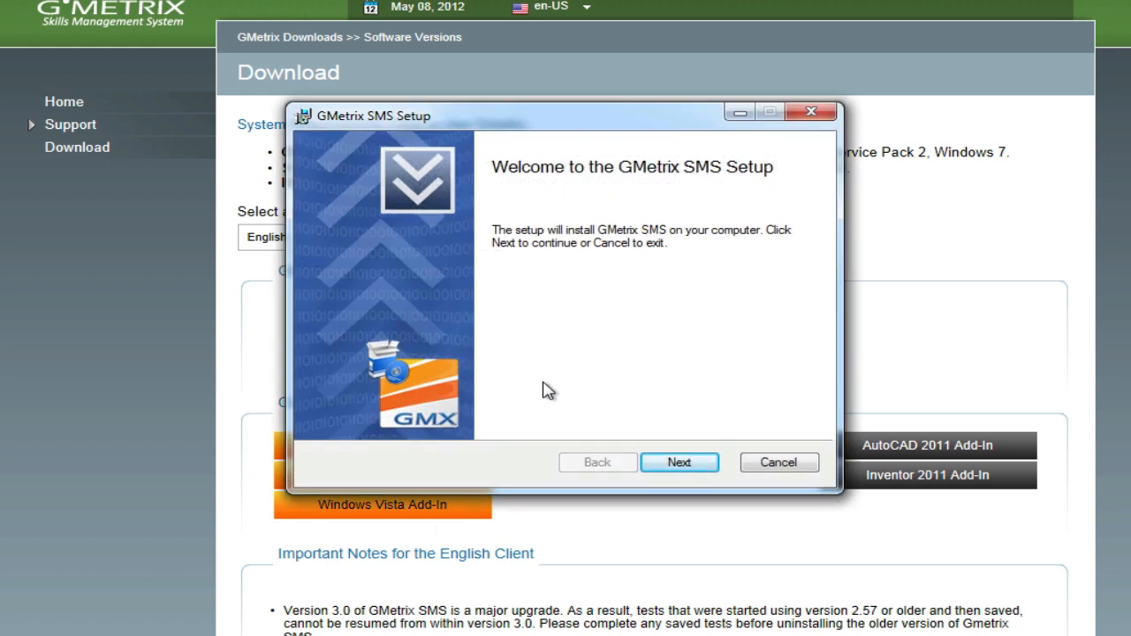
Accept the licence terms and keep the default C:\Program Files (x86)\GMetrix SMS\ install folder
click(679, 463)
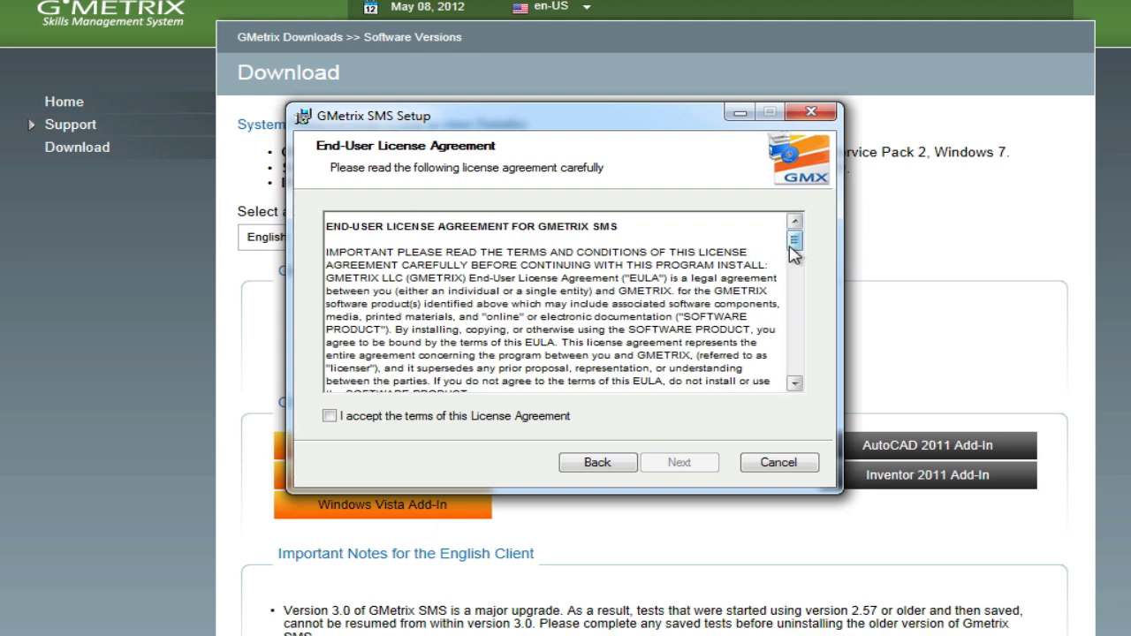
drag(795, 240, 794, 364)
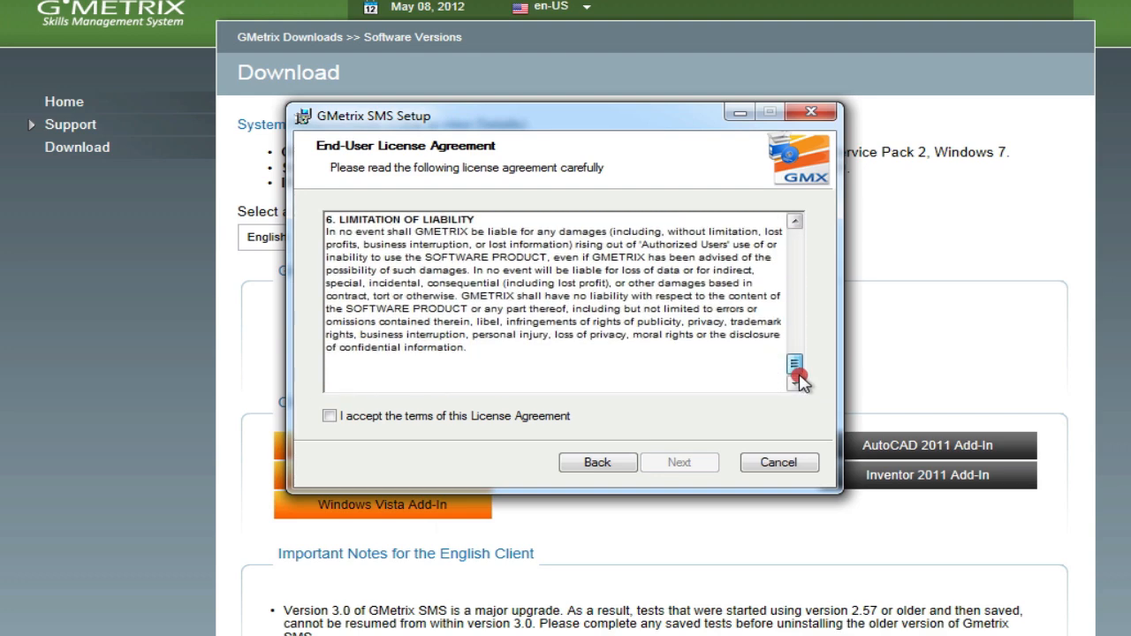
click(330, 417)
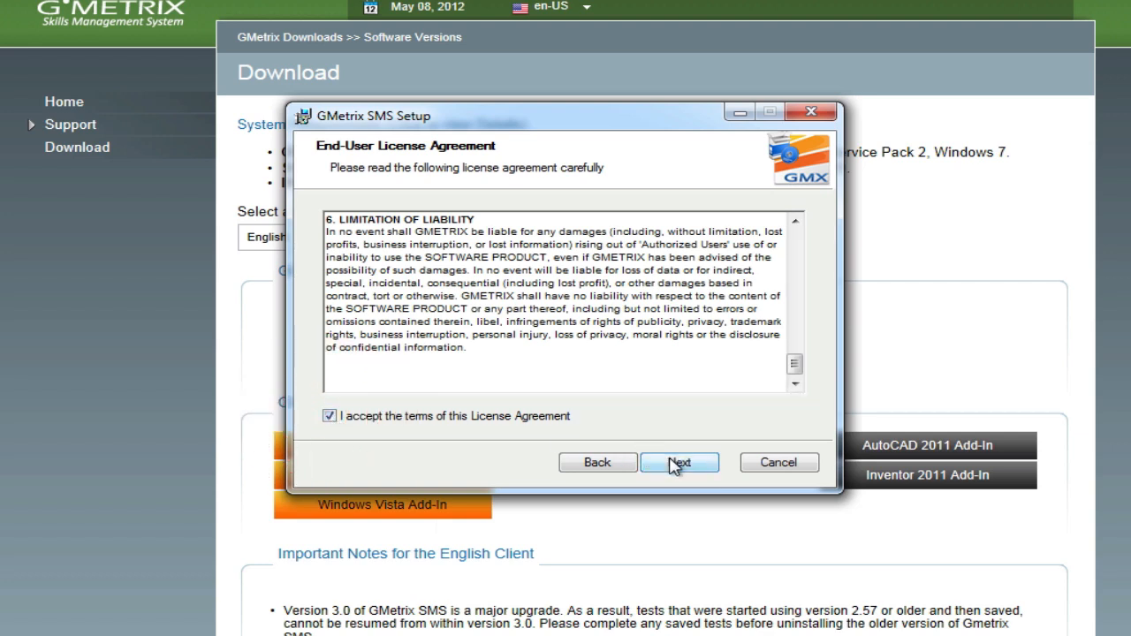
click(673, 463)
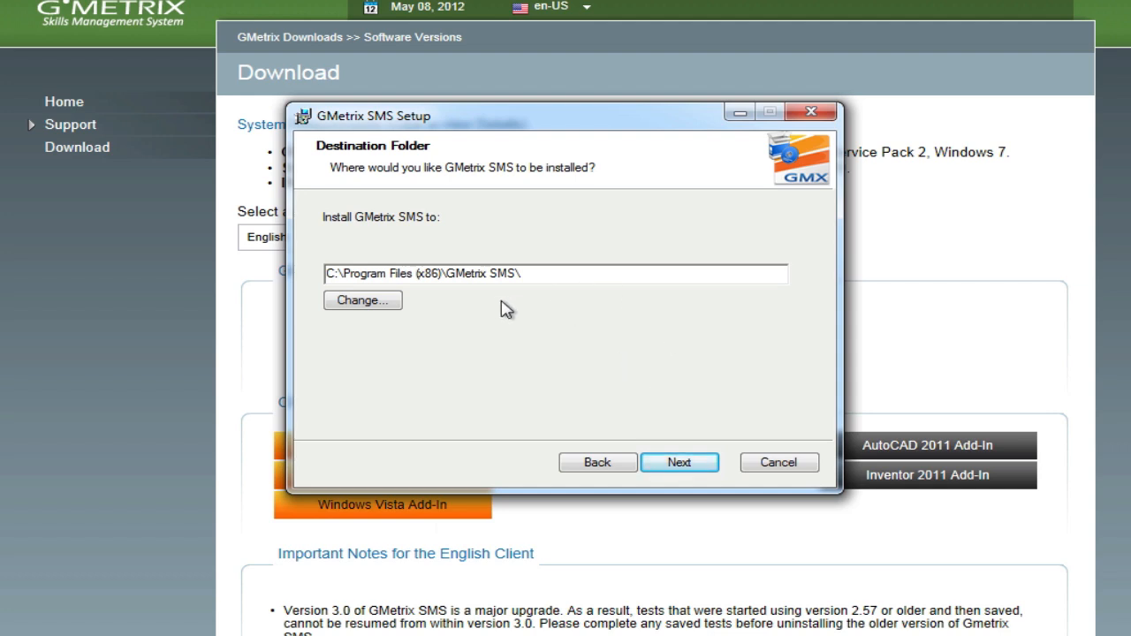
click(688, 463)
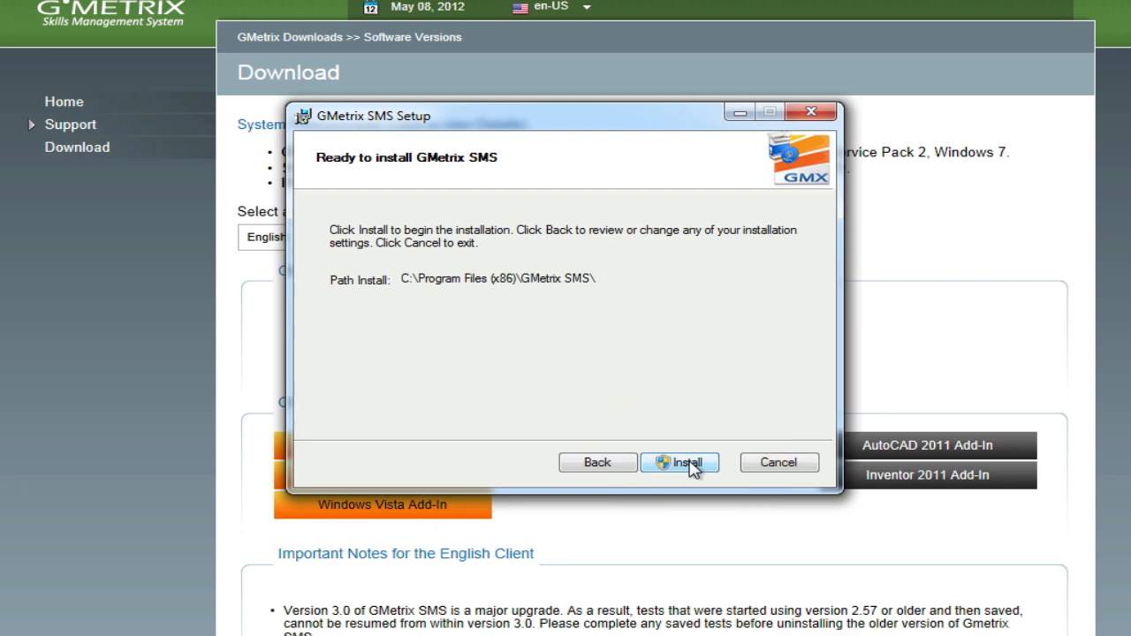
Install GMetrix SMS, approving the UAC prompt, and finish the setup wizard
click(688, 463)
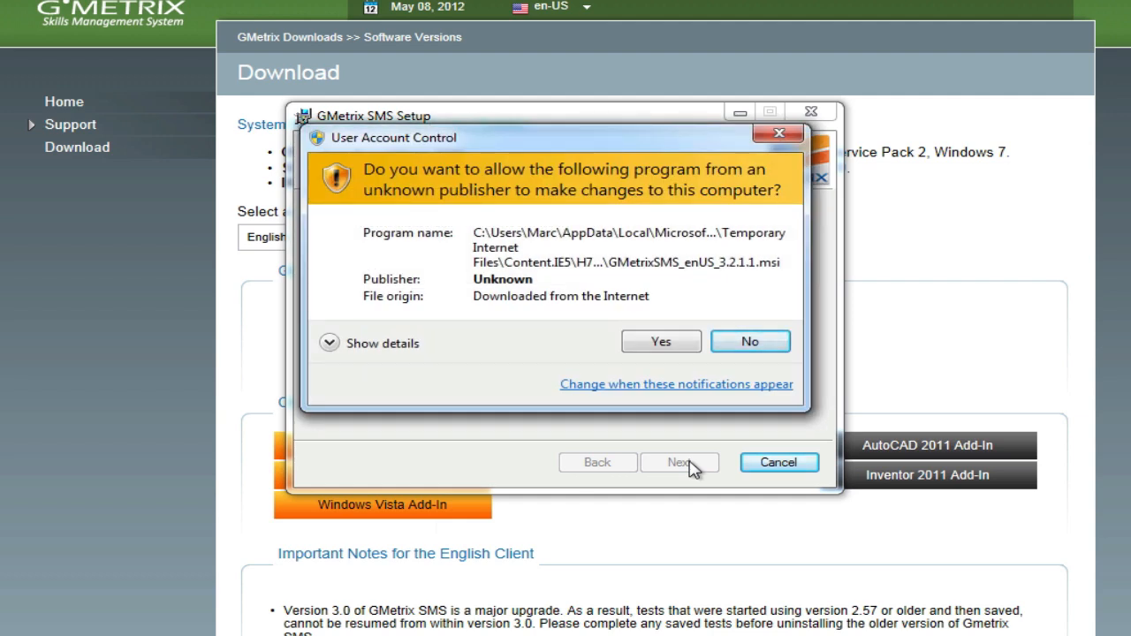
click(662, 342)
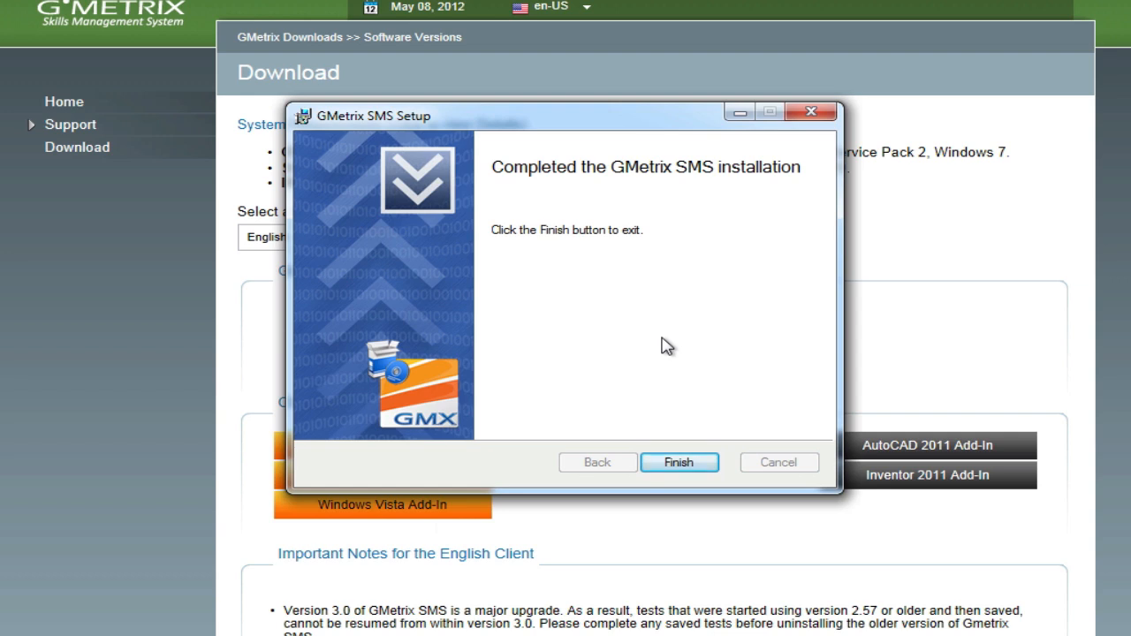
click(691, 463)
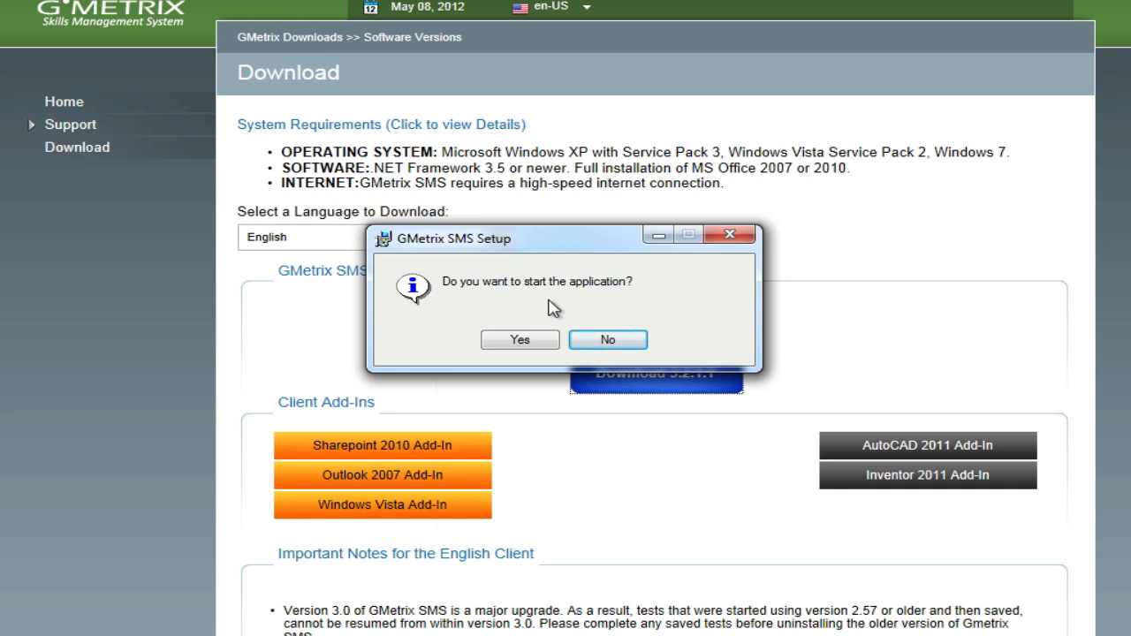
Skip launching now, minimize Internet Explorer, and start GMetrix SMS by searching 'gmetrix' in the Start menu
click(607, 339)
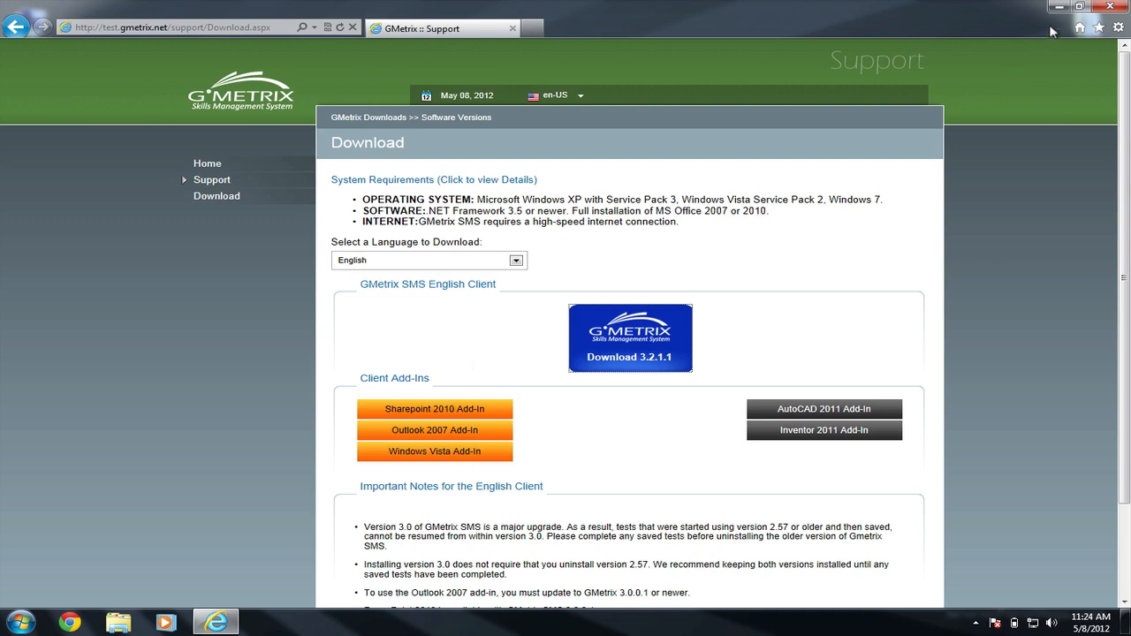
click(1058, 7)
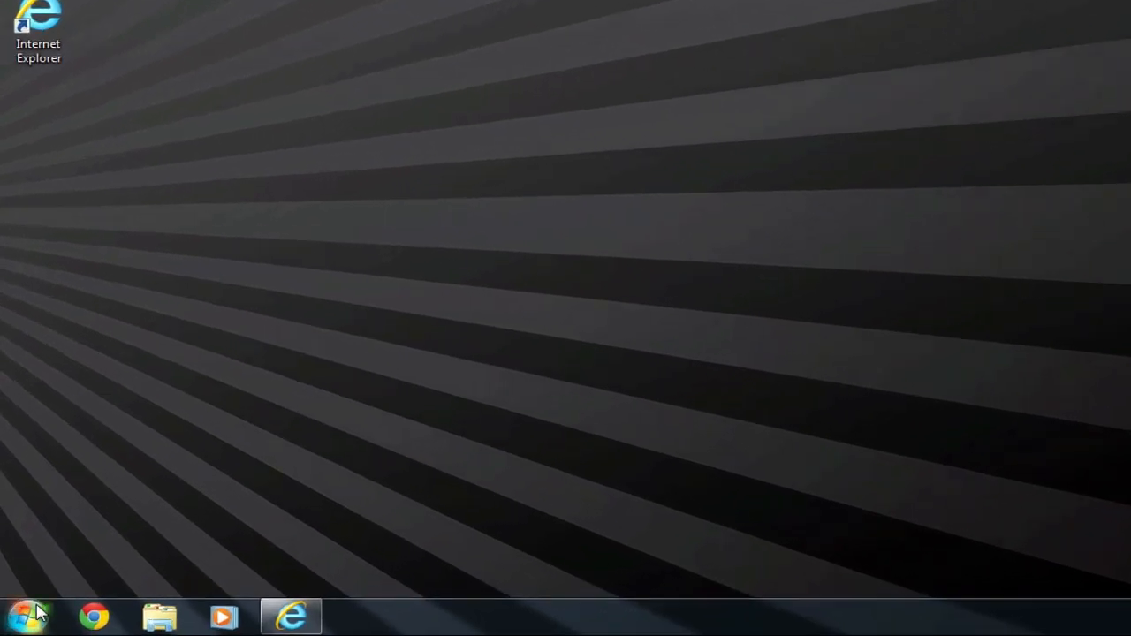
click(26, 618)
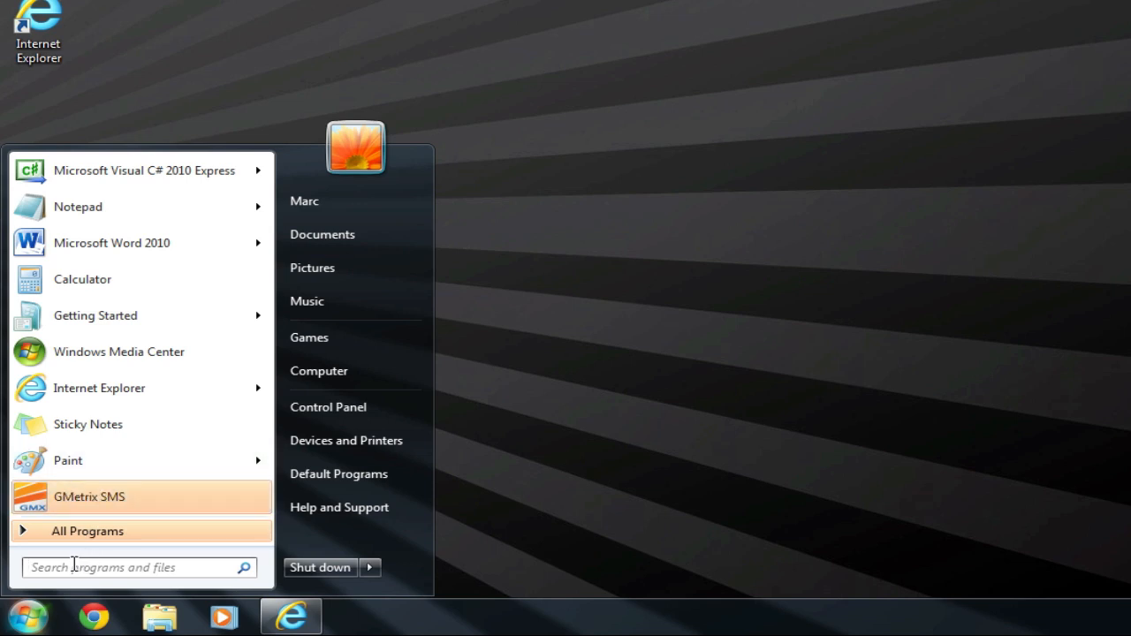
click(74, 566)
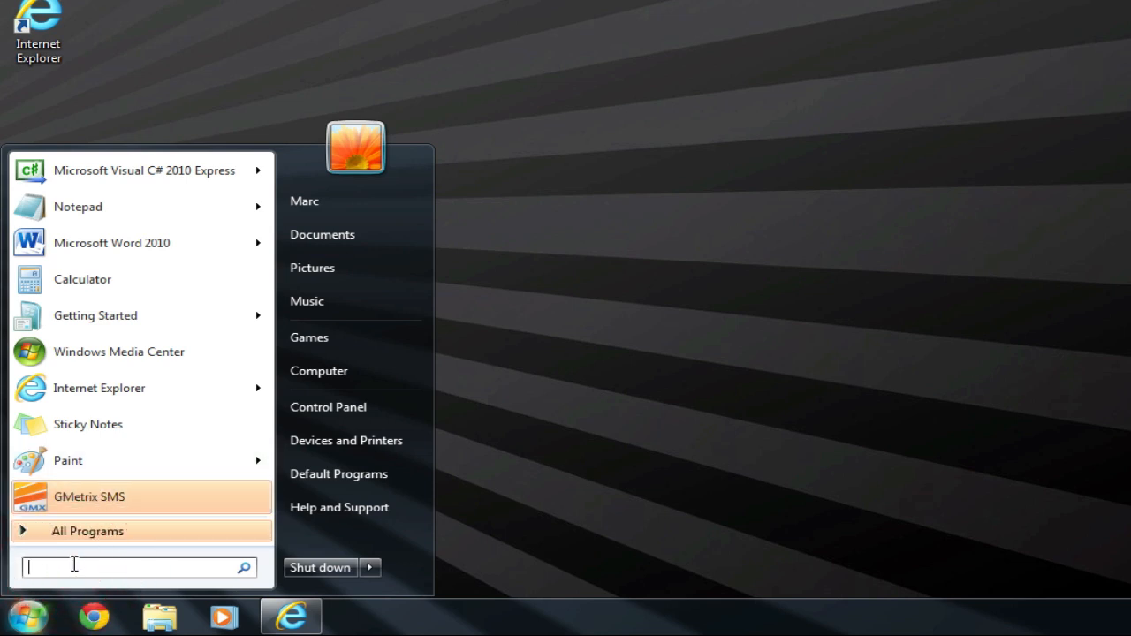
click(73, 569)
text(gmetrix)
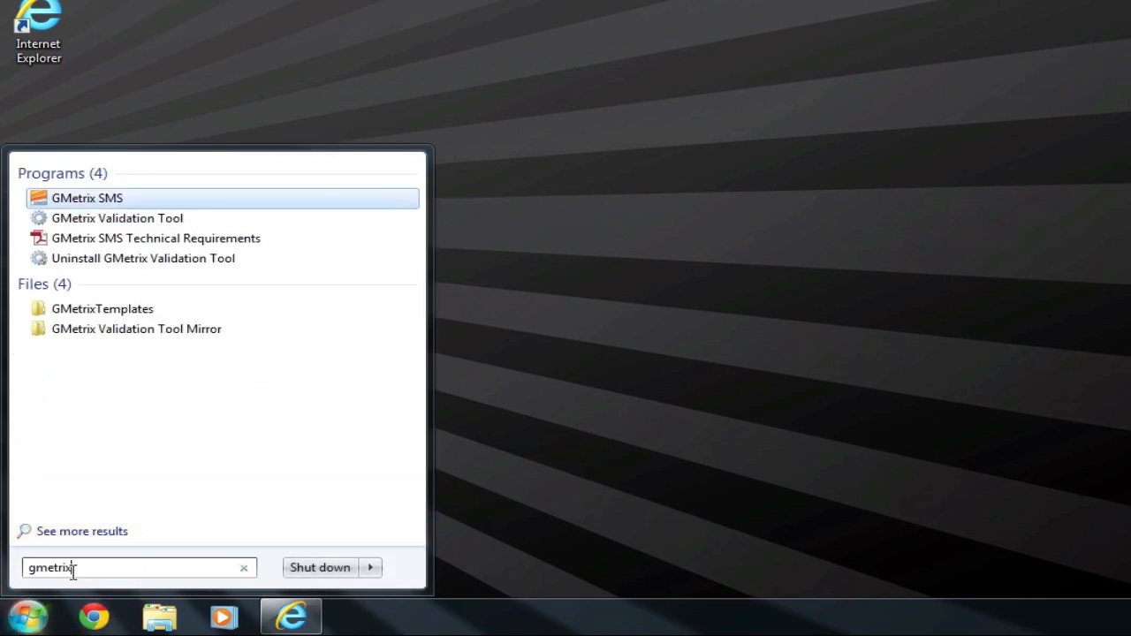
click(88, 200)
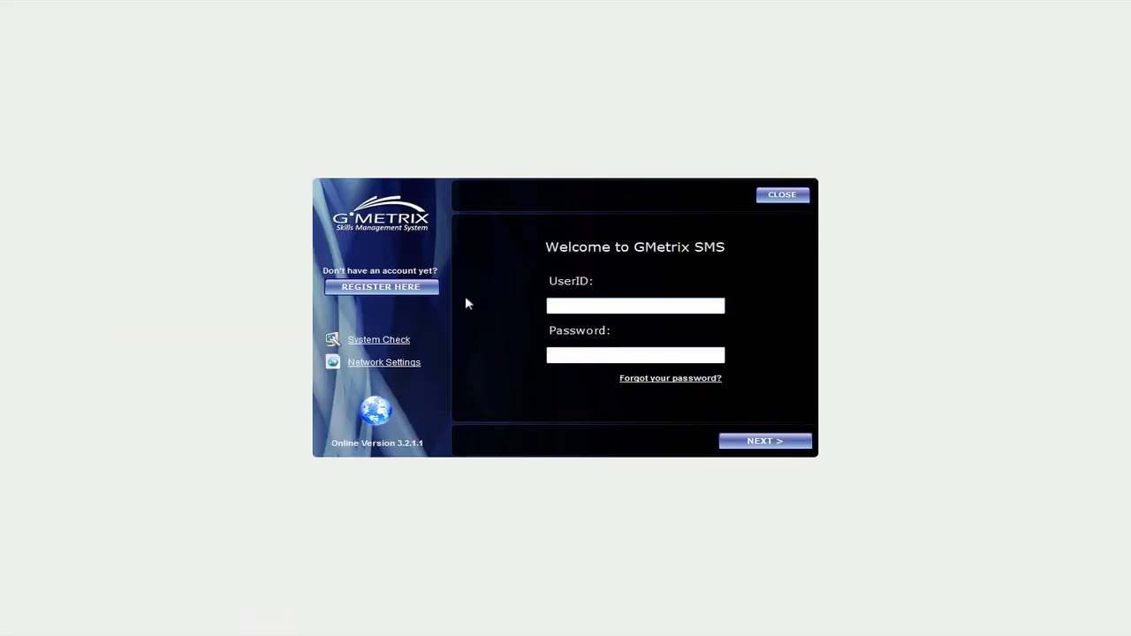
Log in to GMetrix SMS with the account's e-mail as UserID and its password
click(578, 305)
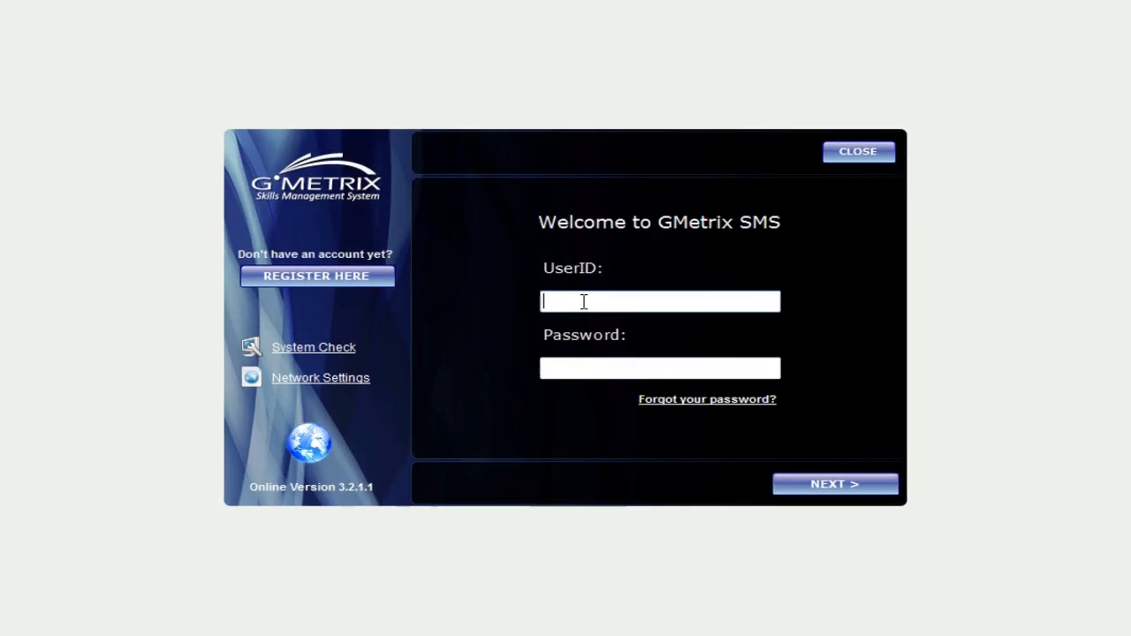
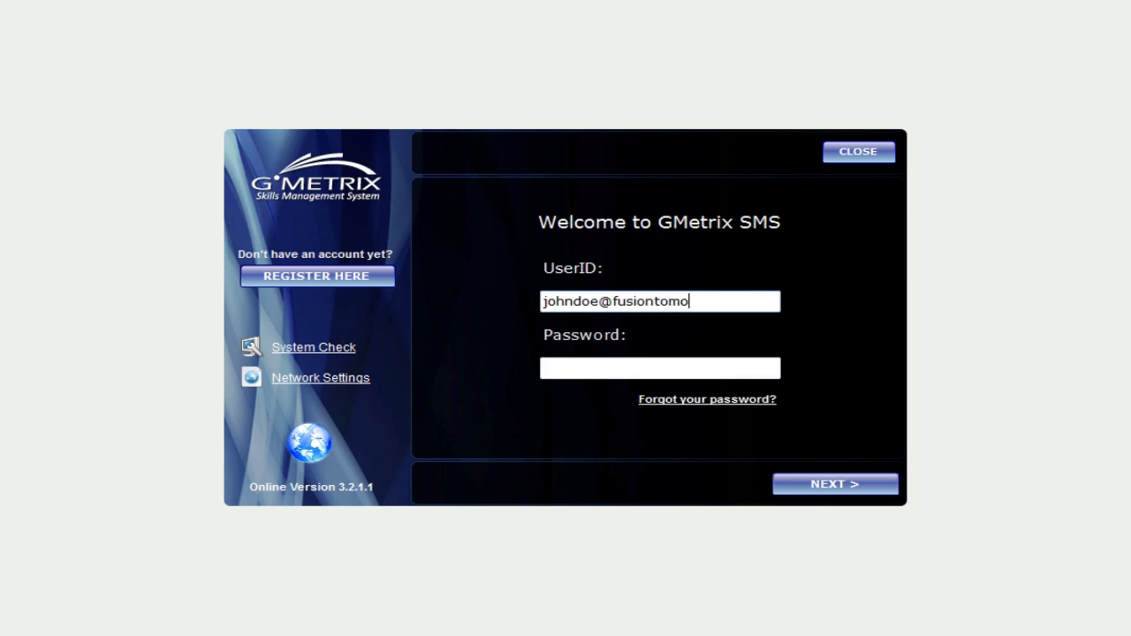
click(631, 366)
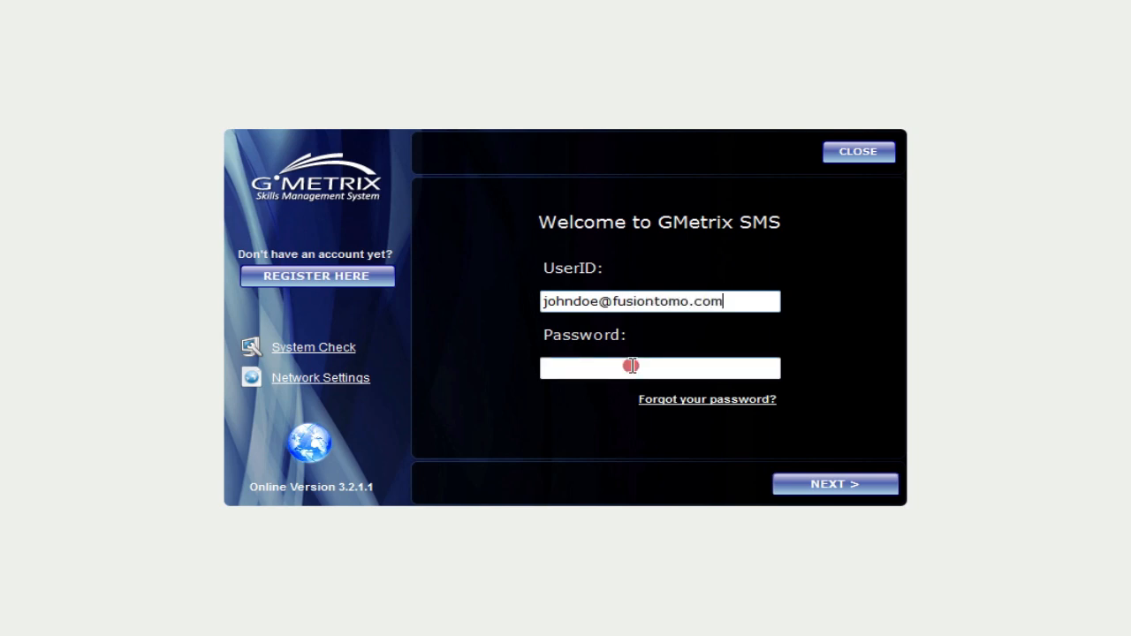
text(**********)
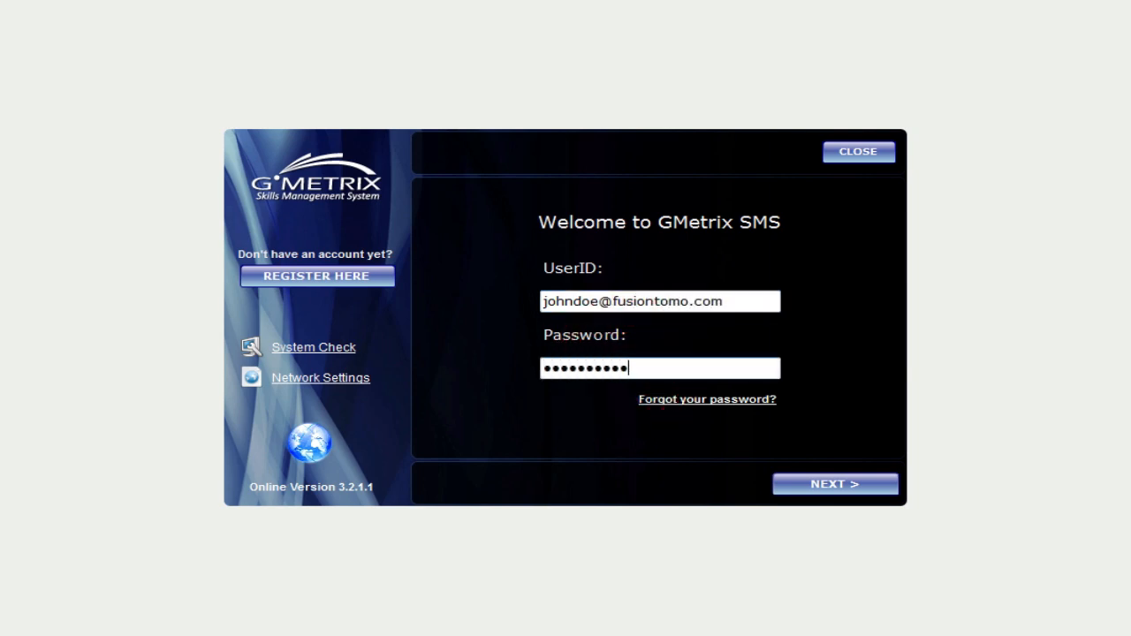
click(820, 486)
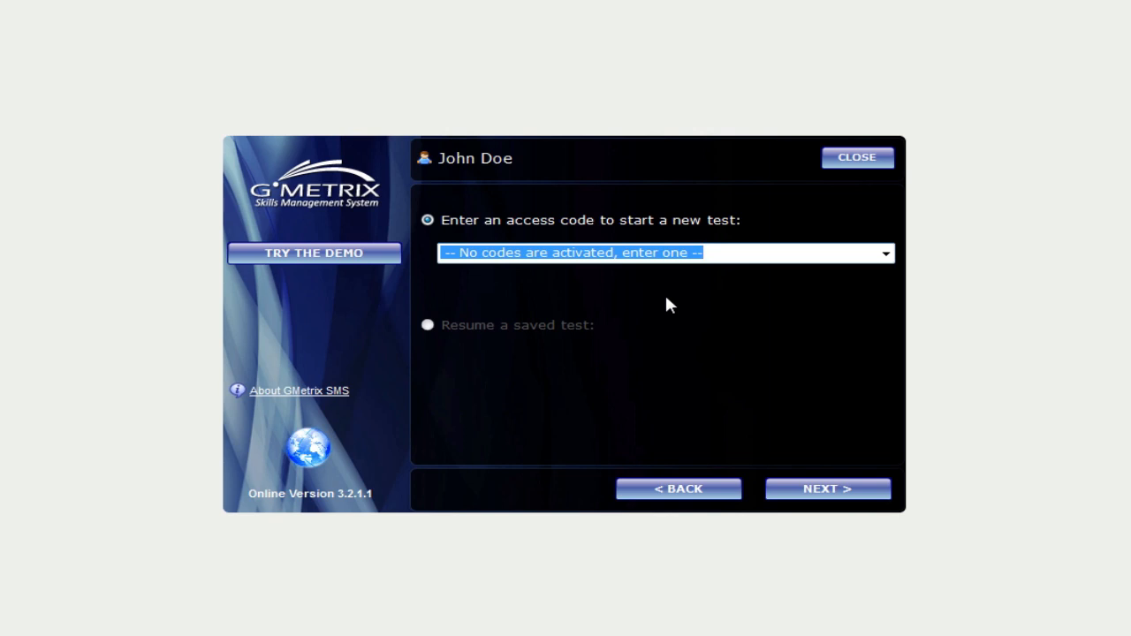
Confirm no codes are activated, then swap the placeholder for the tutorial access code and submit it
click(726, 253)
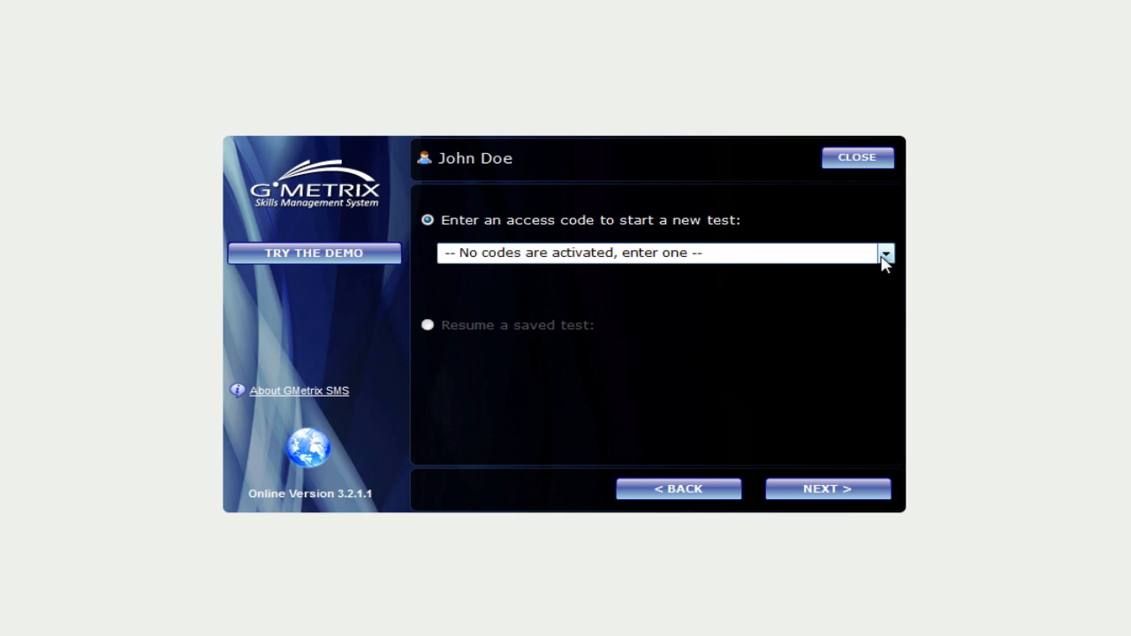
click(884, 254)
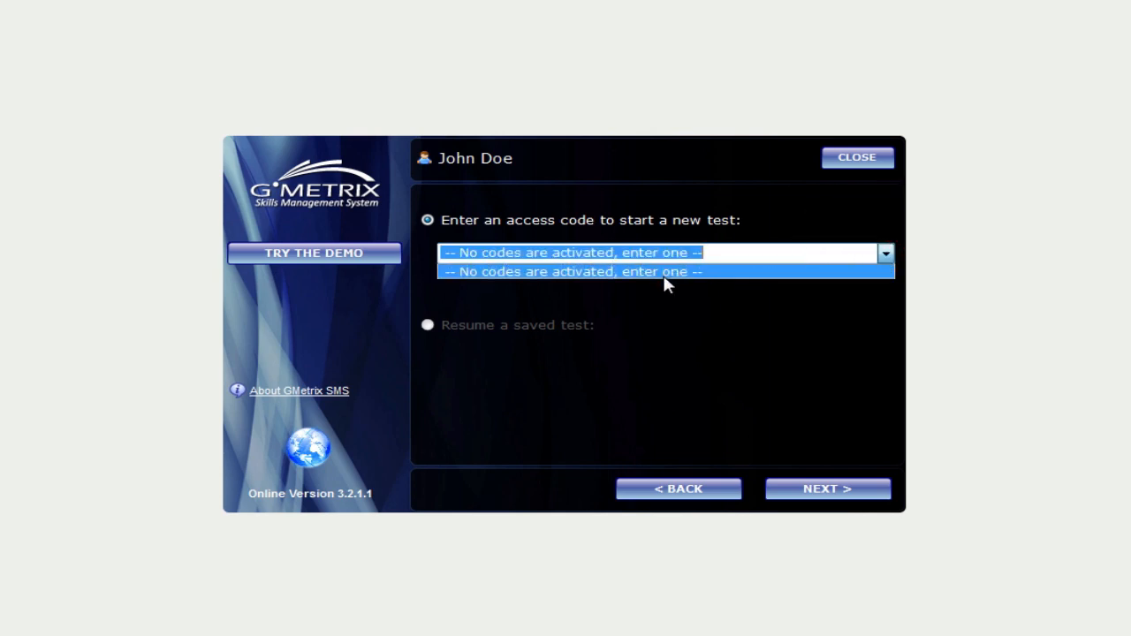
click(716, 287)
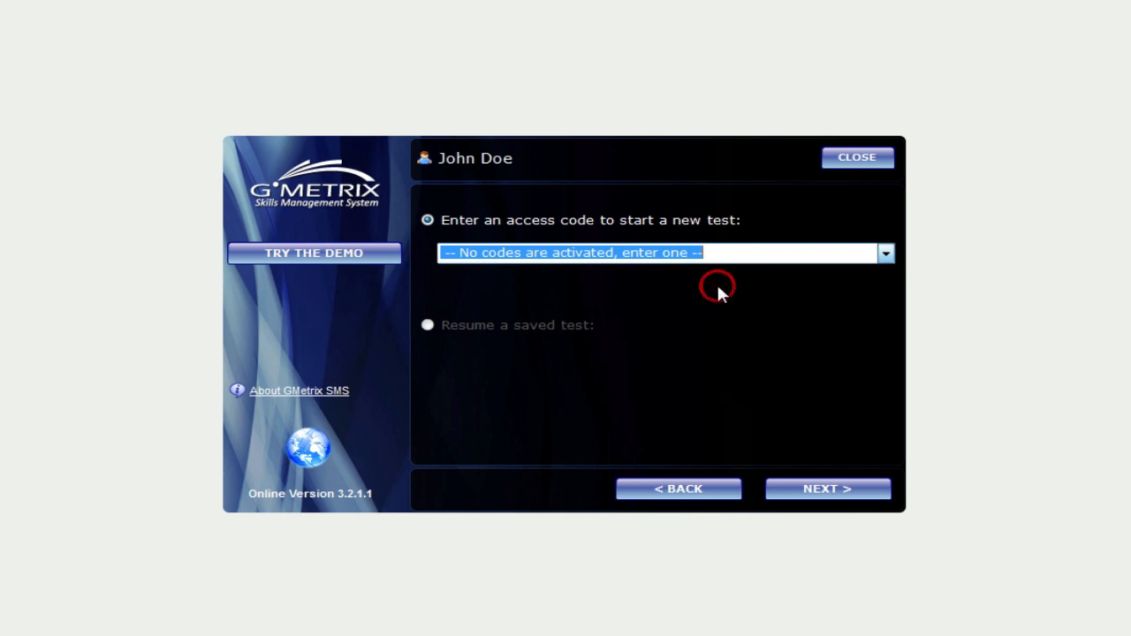
click(727, 250)
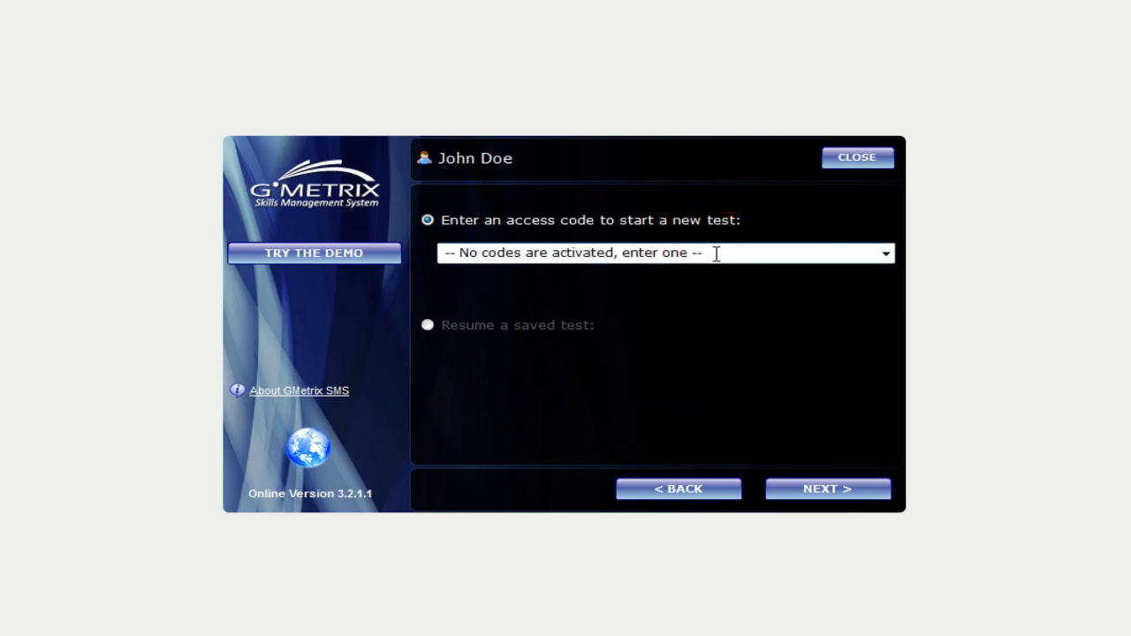
drag(715, 253, 440, 256)
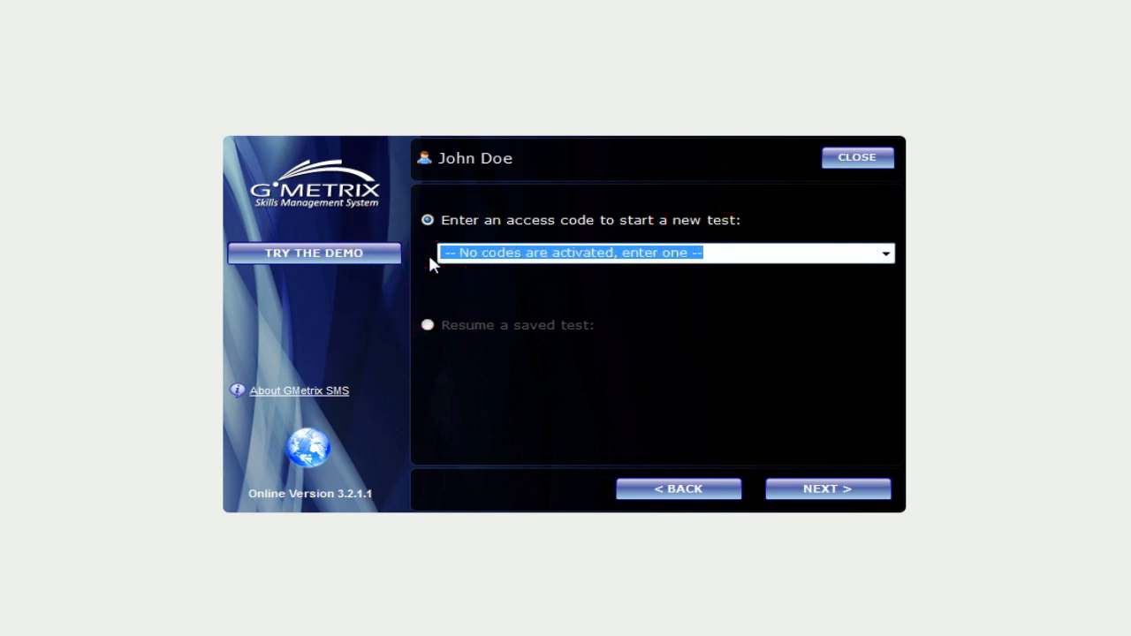
key(BackSpace)
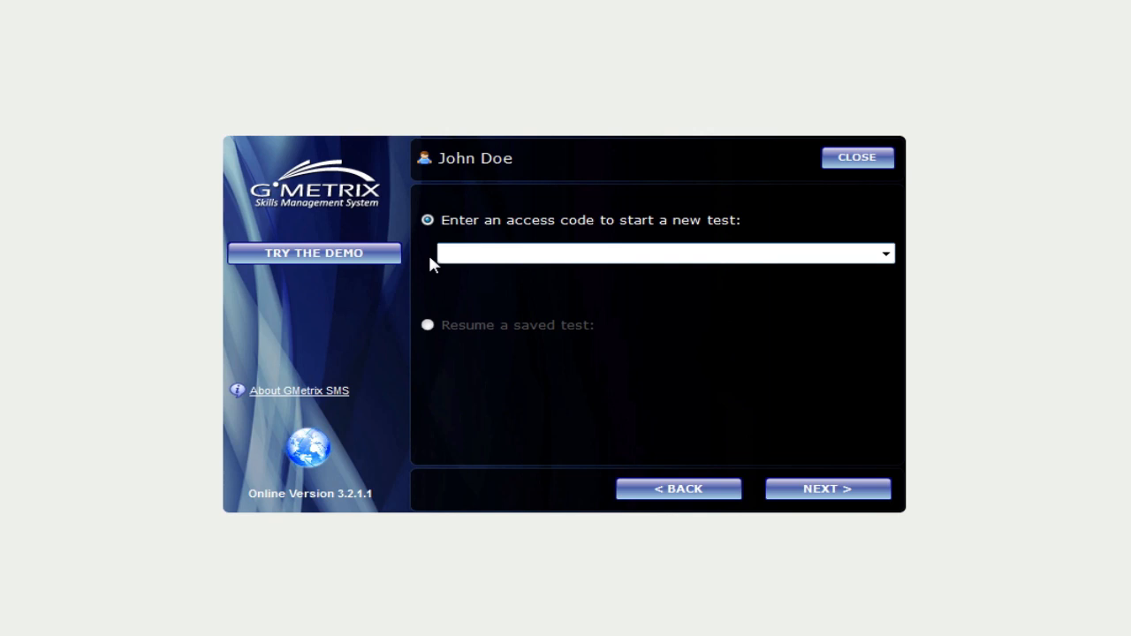
text(83102-Tutorial-26)
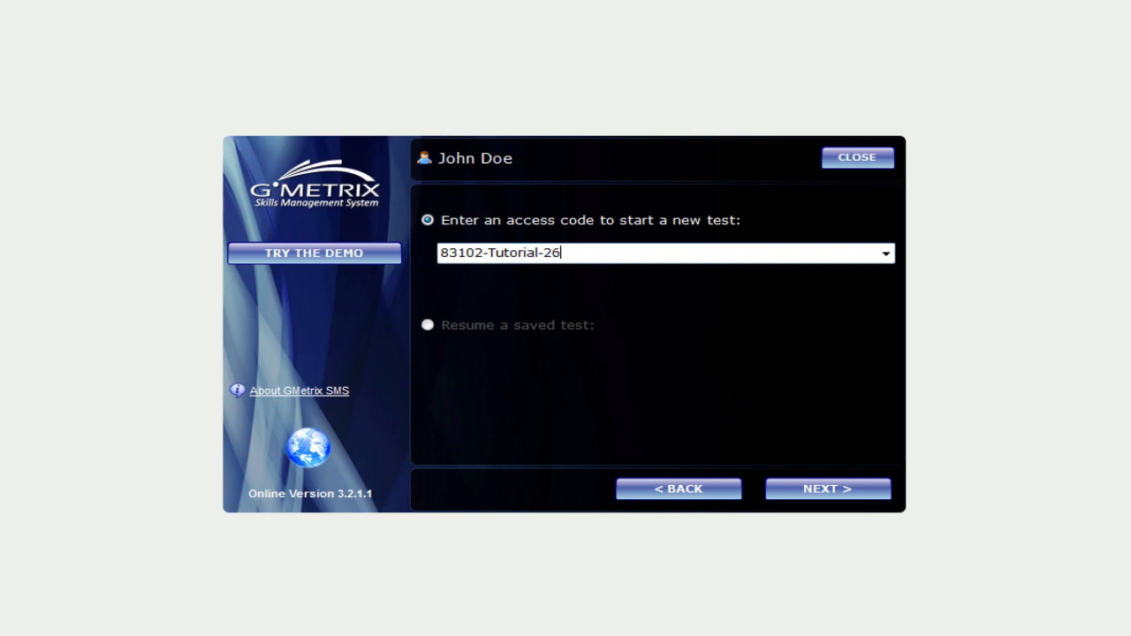
text(006)
click(811, 491)
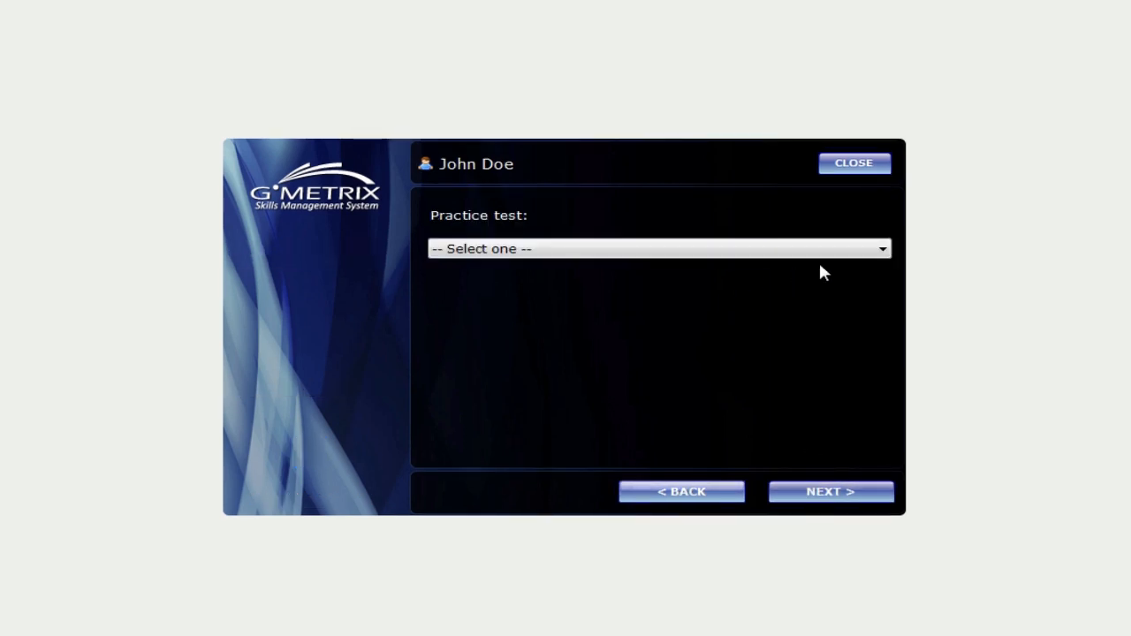
Choose the Microsoft Office 2010 / Word test in Training mode with the Core Test 1 Training pool
click(880, 252)
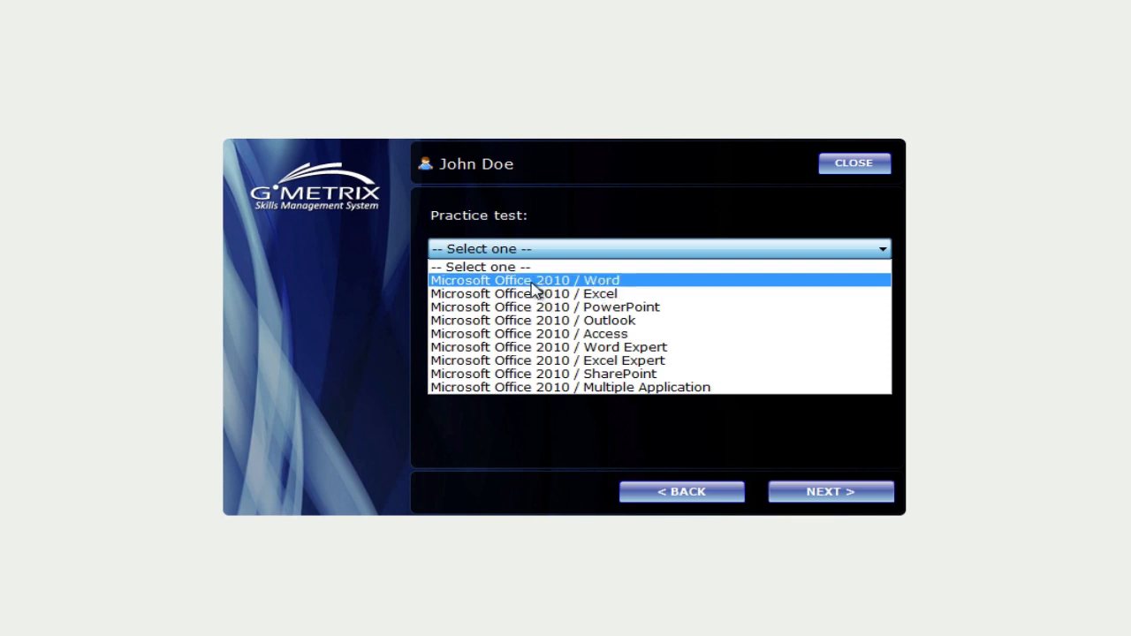
click(535, 281)
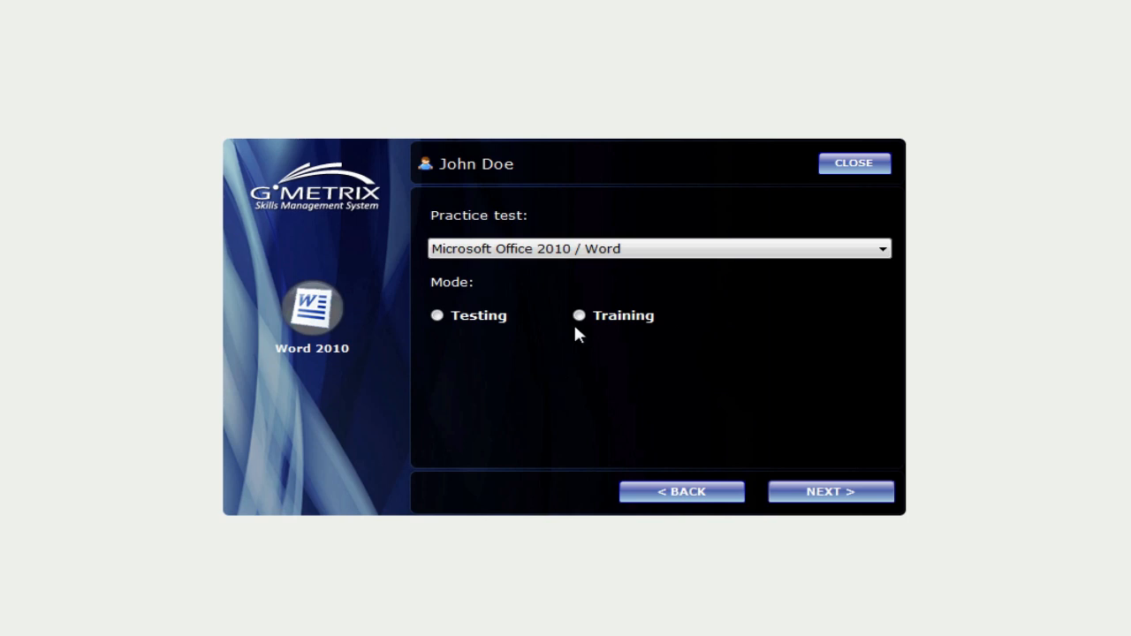
click(579, 317)
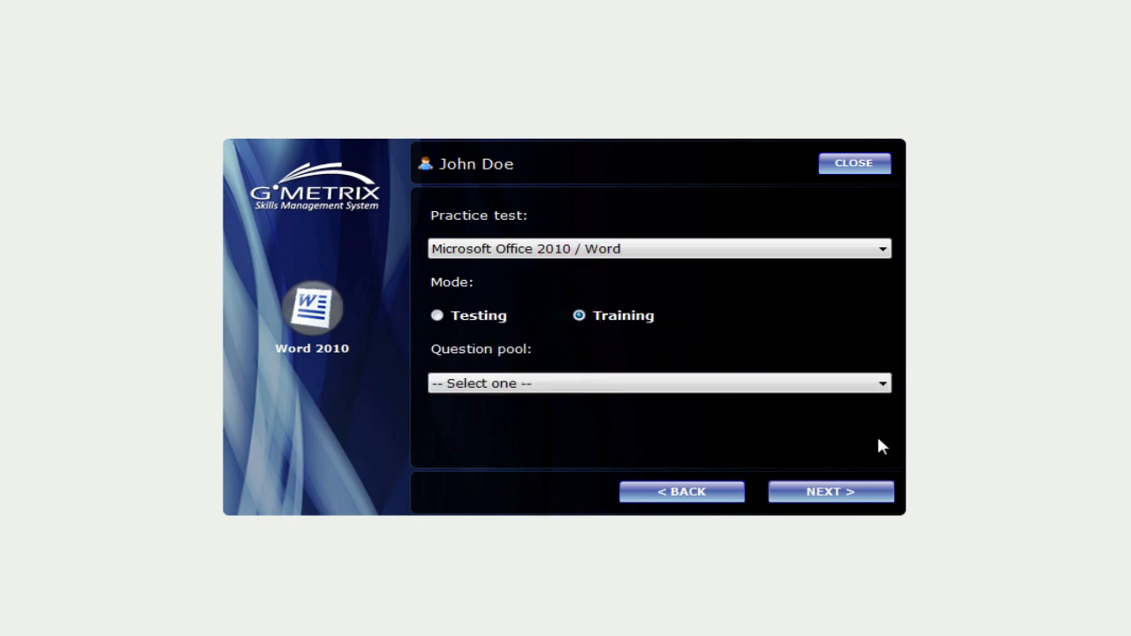
click(882, 385)
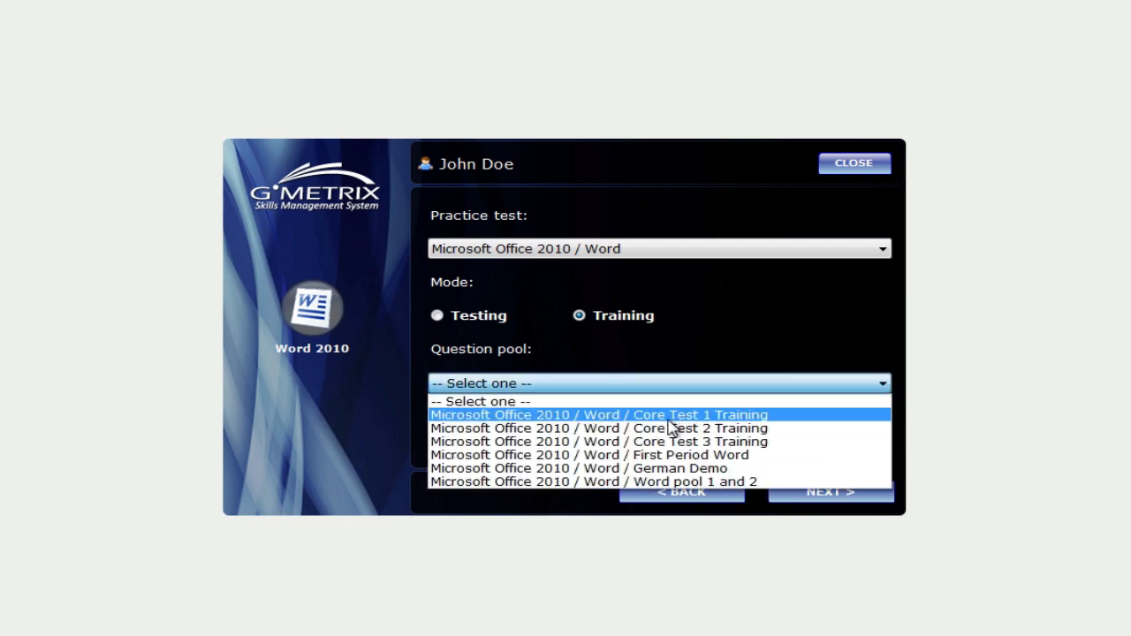
click(672, 415)
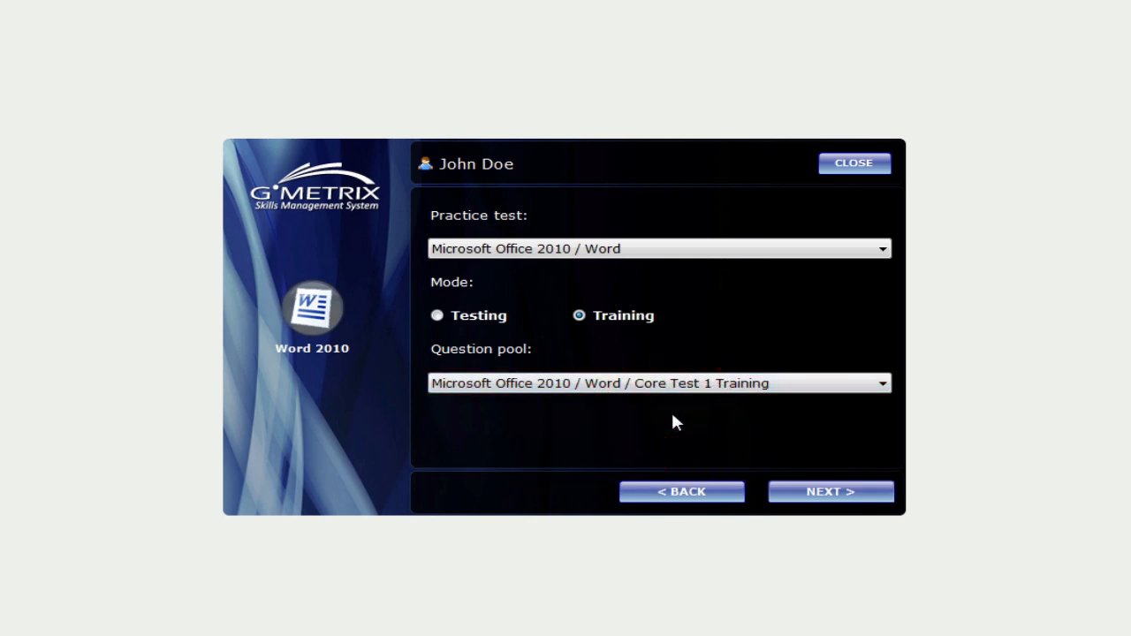
click(854, 499)
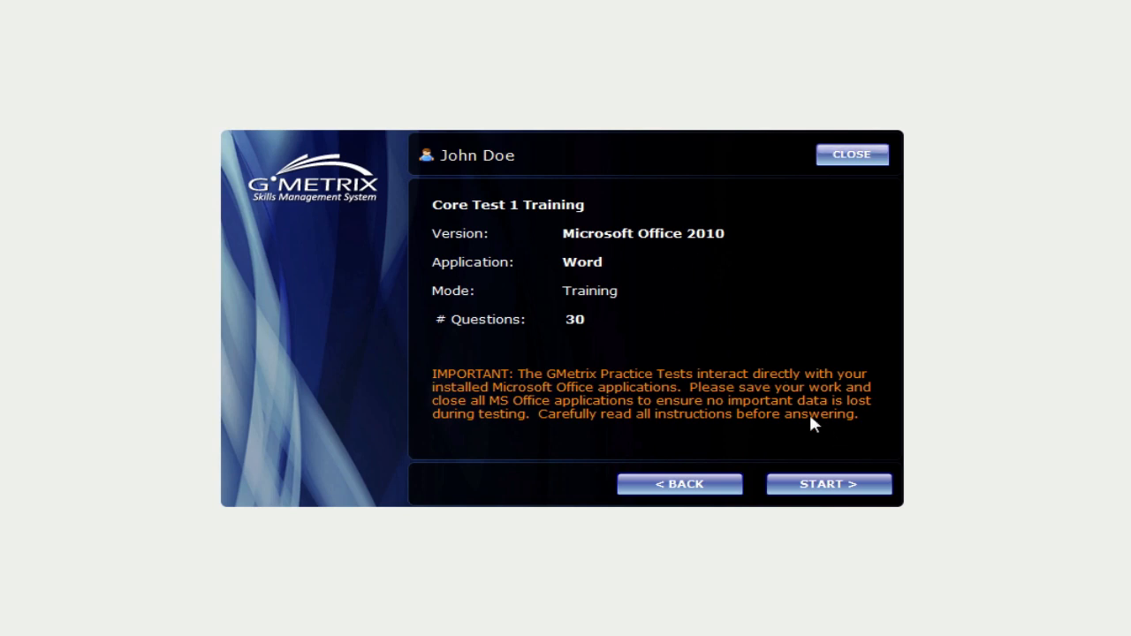
Start the Core Test 1 Training test from the summary and tips pages
click(818, 485)
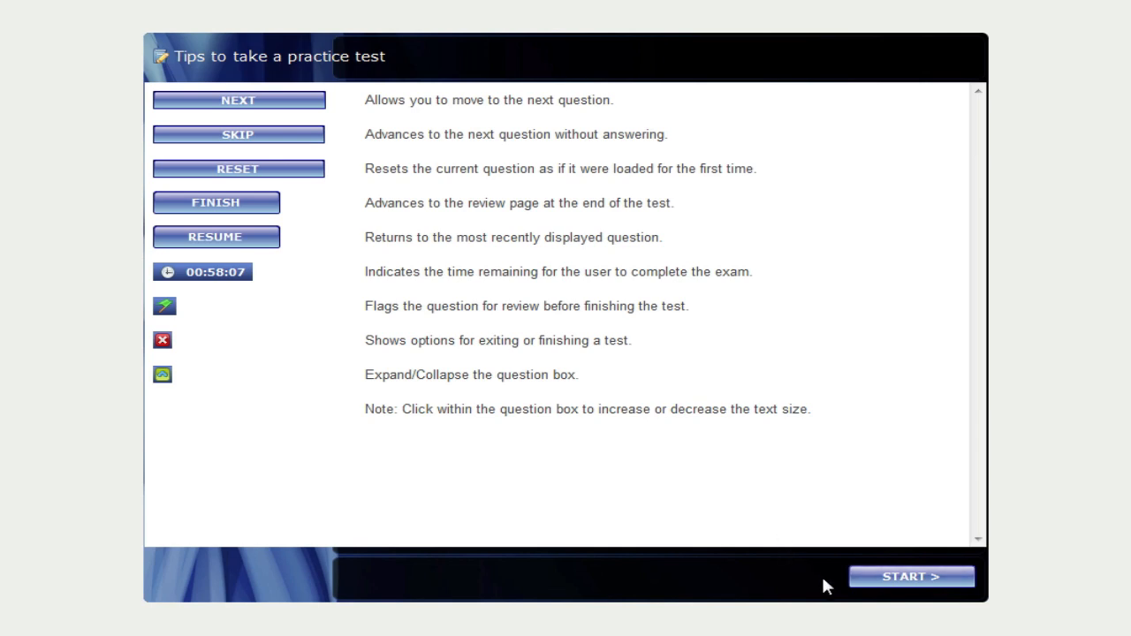
click(880, 582)
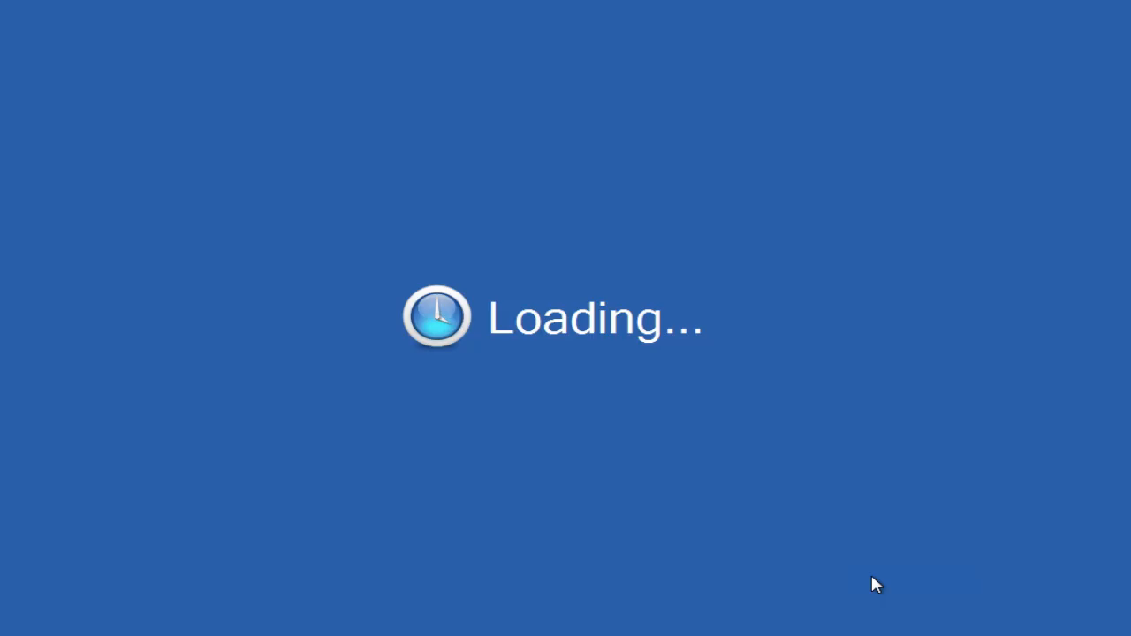